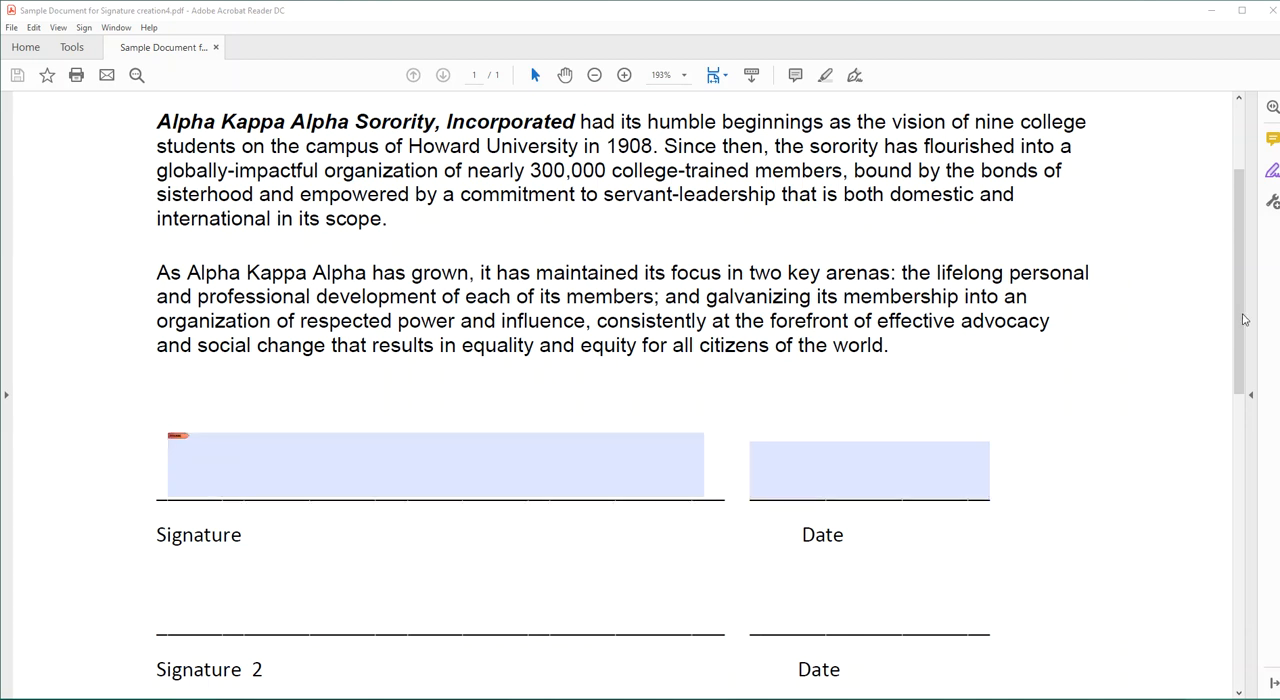
Fill in the date field beside the first signature line with 03/05/2021.
{"action": "scroll", "coordinate": [1238, 323], "scroll_direction": "down", "scroll_amount": 3}
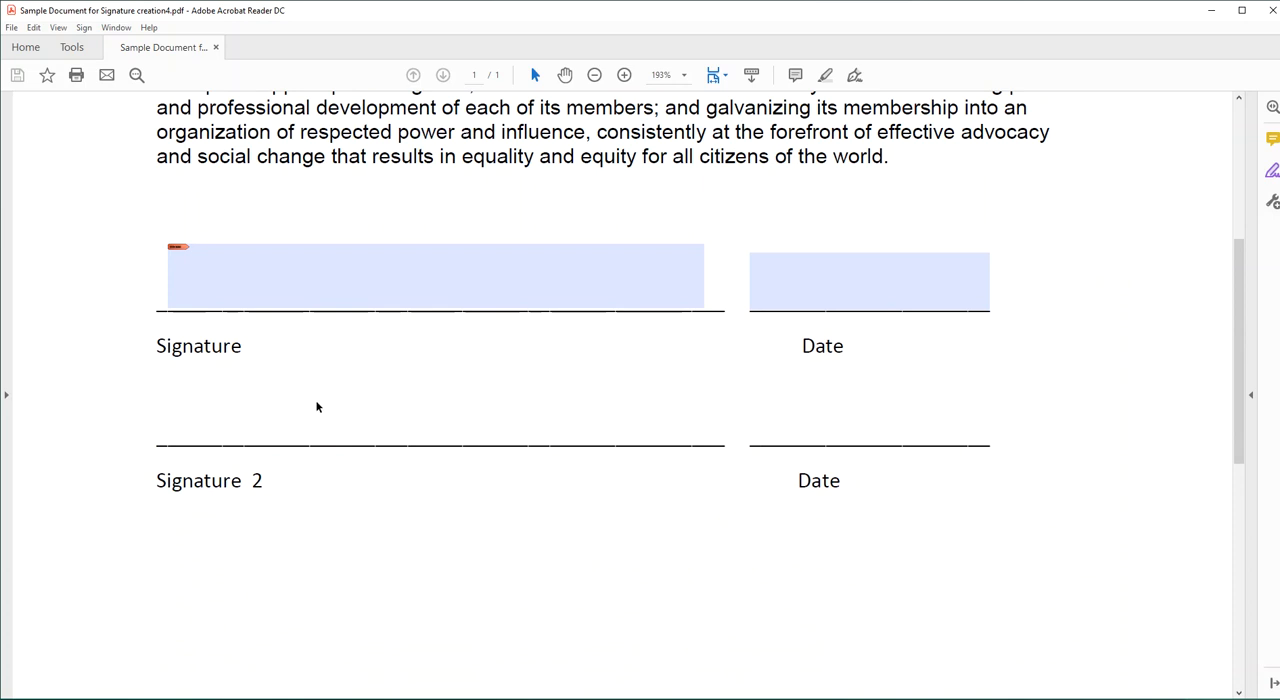
{"action": "left_click_drag", "start_coordinate": [1243, 315], "coordinate": [1213, 255]}
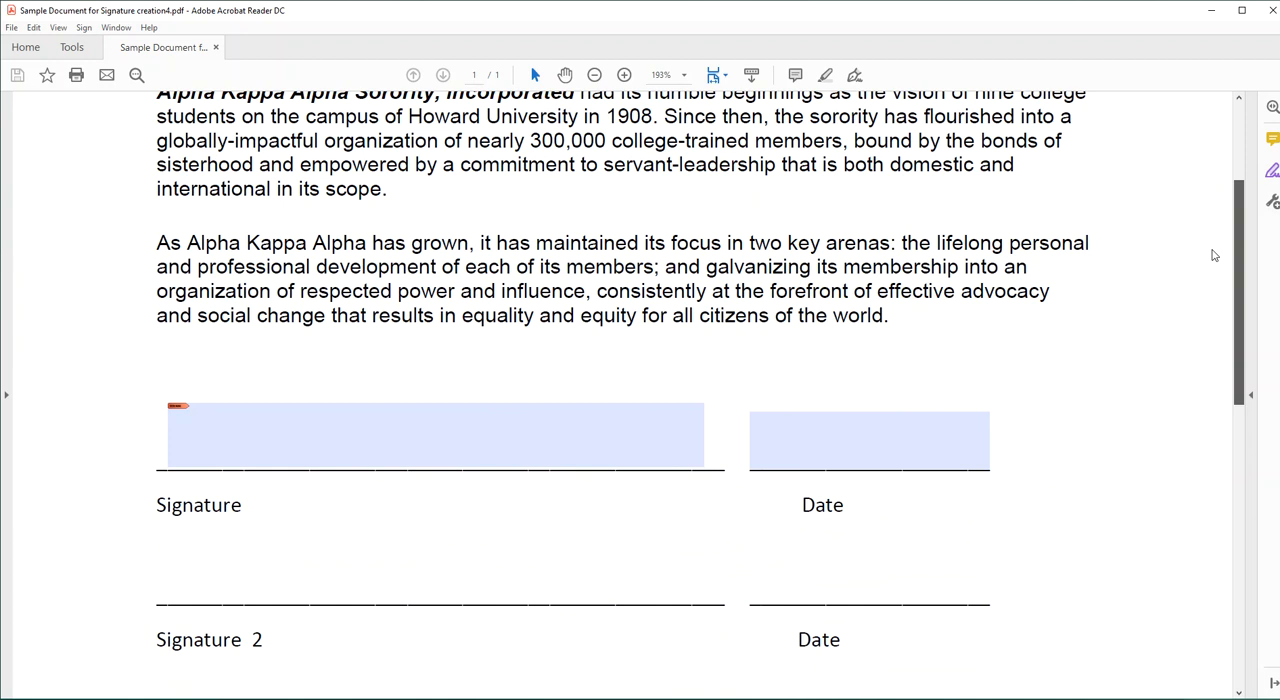
{"action": "left_click_drag", "start_coordinate": [1213, 255], "coordinate": [1214, 254]}
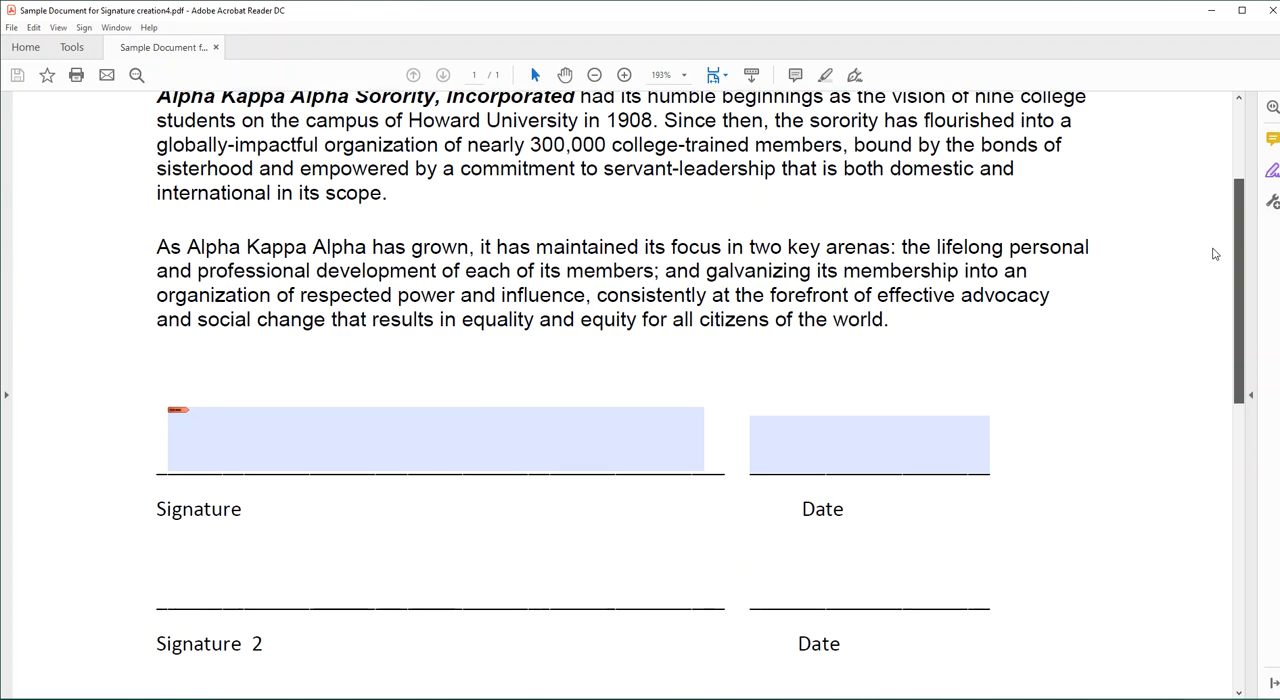
{"action": "left_click_drag", "start_coordinate": [1214, 253], "coordinate": [1212, 253]}
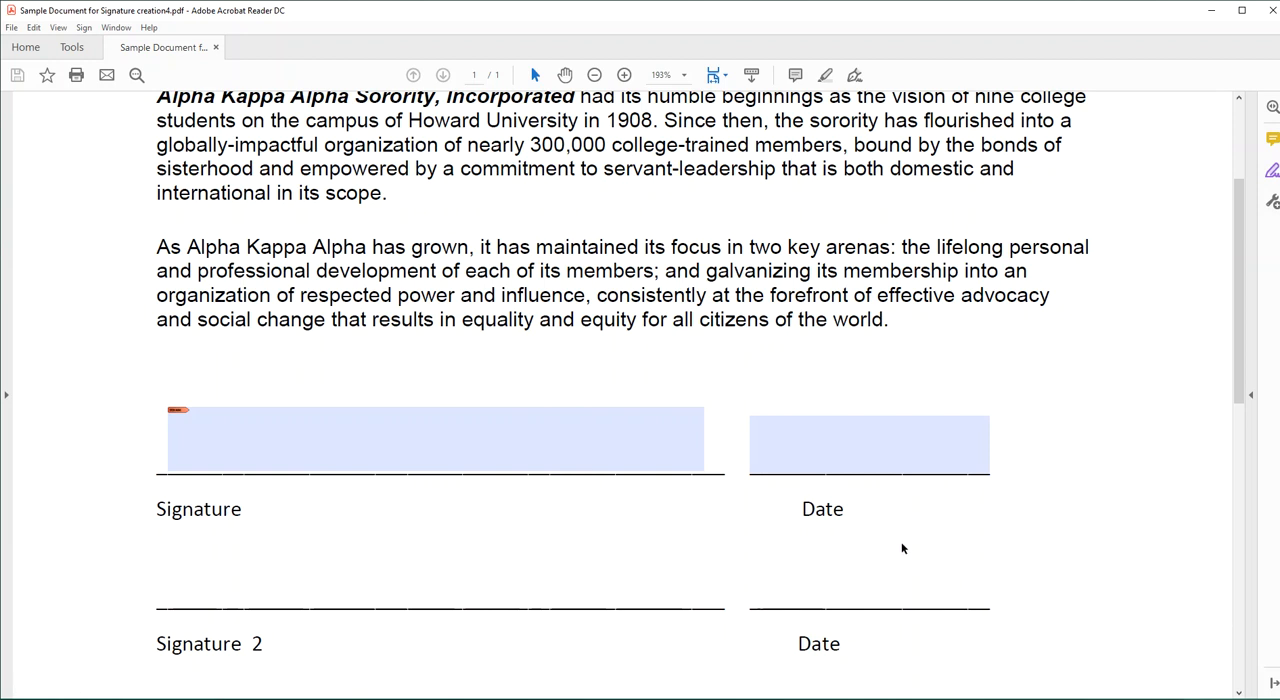
{"action": "left_click", "coordinate": [831, 448]}
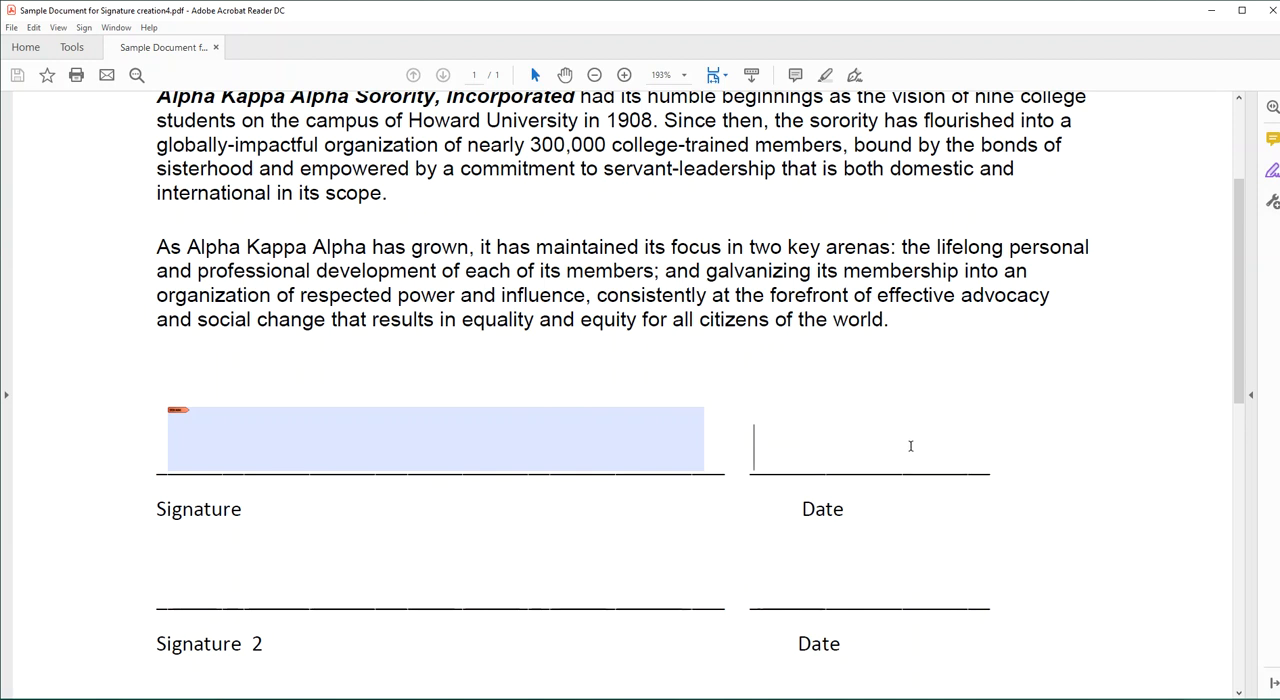
{"action": "type", "text": "03/"}
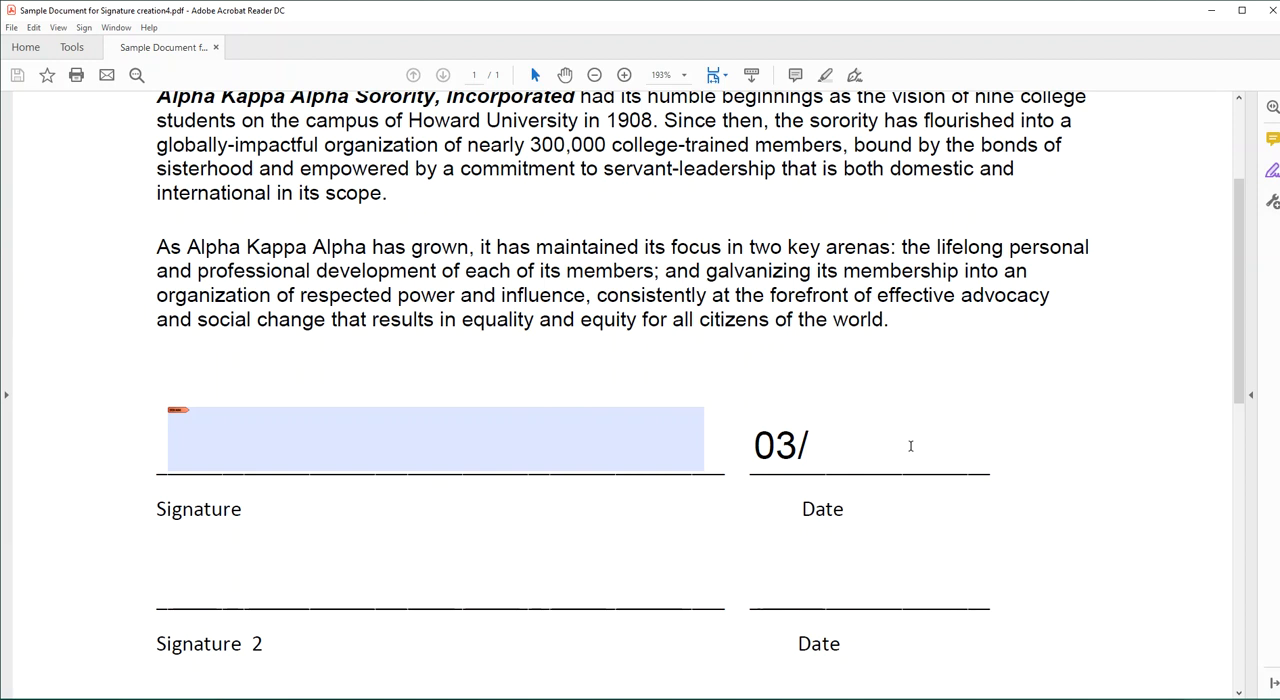
{"action": "type", "text": "05/2021"}
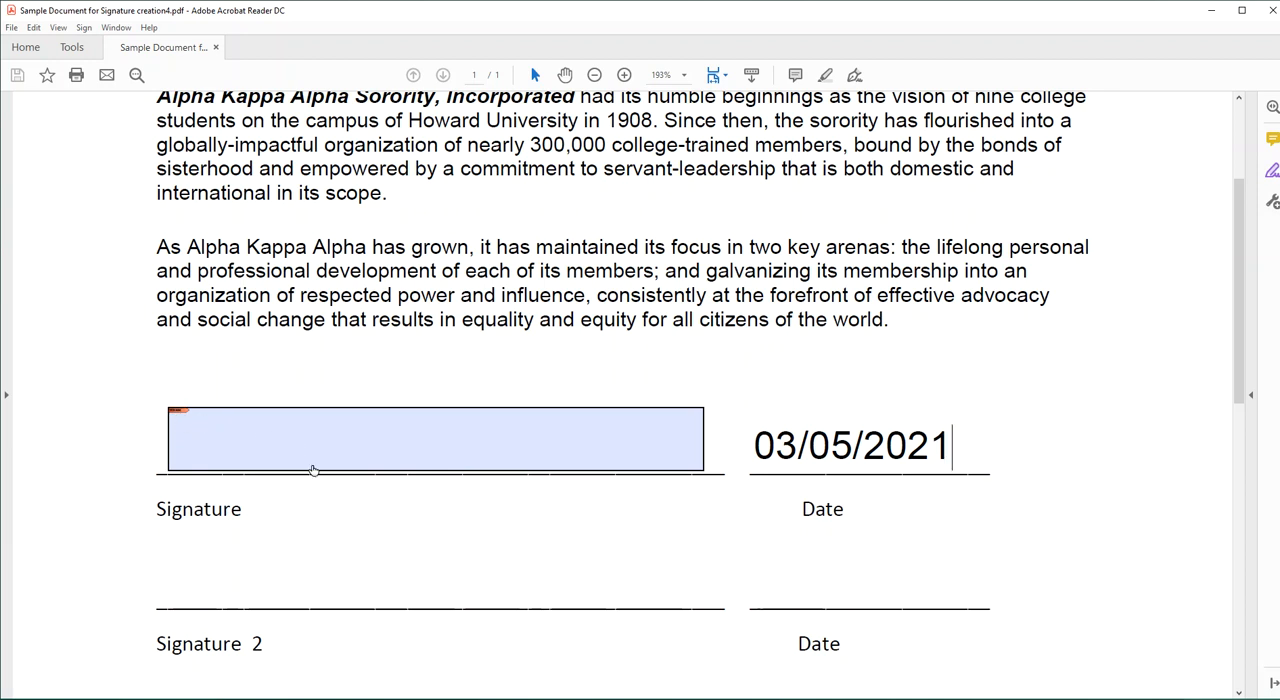
Start signing the first signature field by configuring a new self-signed digital ID that is saved to a file.
{"action": "left_click", "coordinate": [256, 434]}
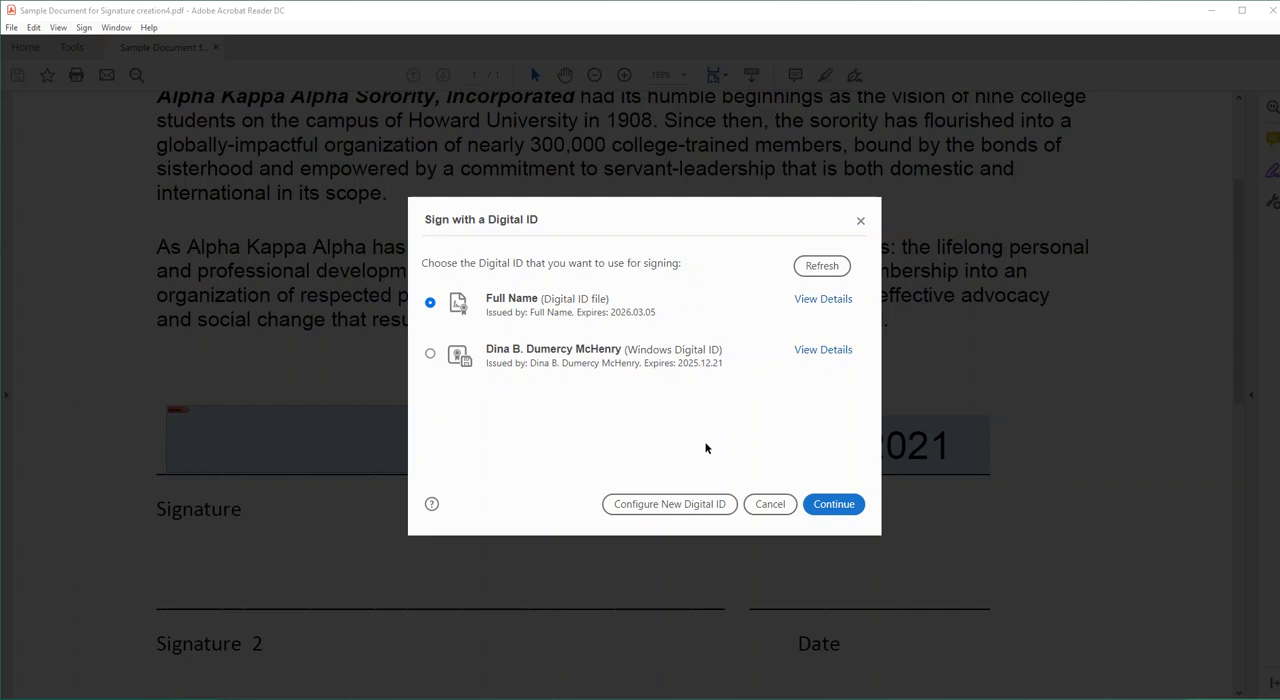
{"action": "left_click", "coordinate": [664, 505]}
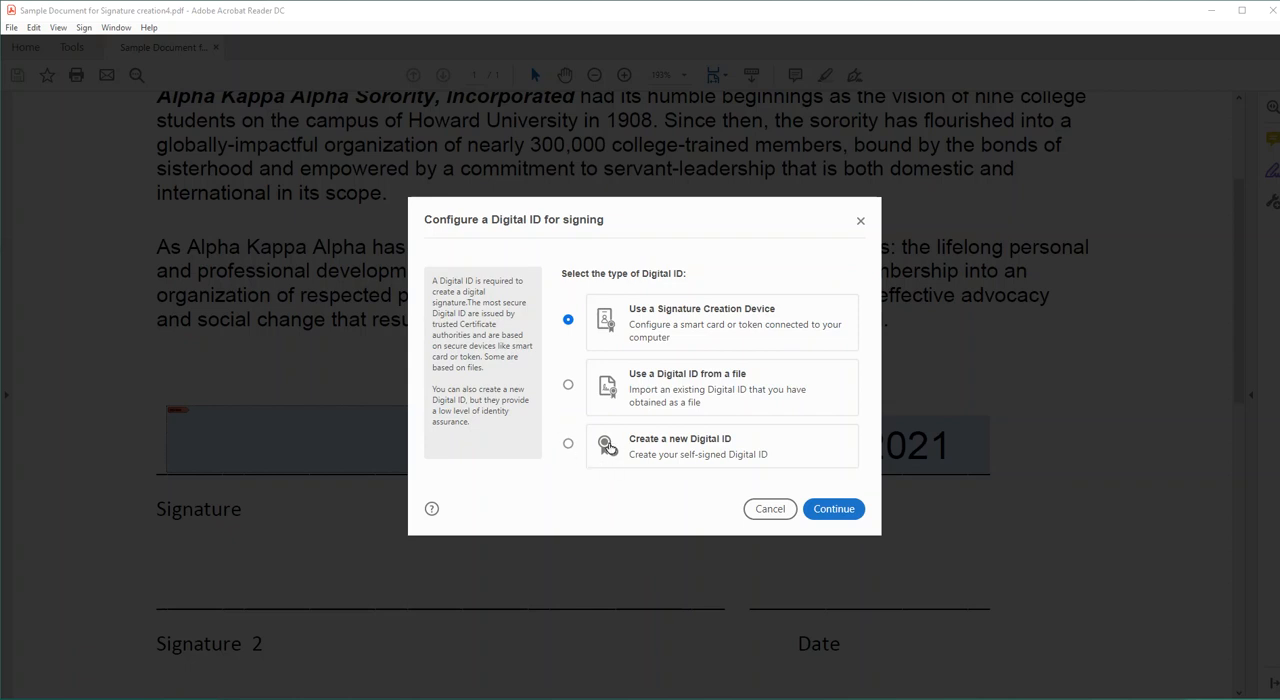
{"action": "left_click", "coordinate": [567, 445]}
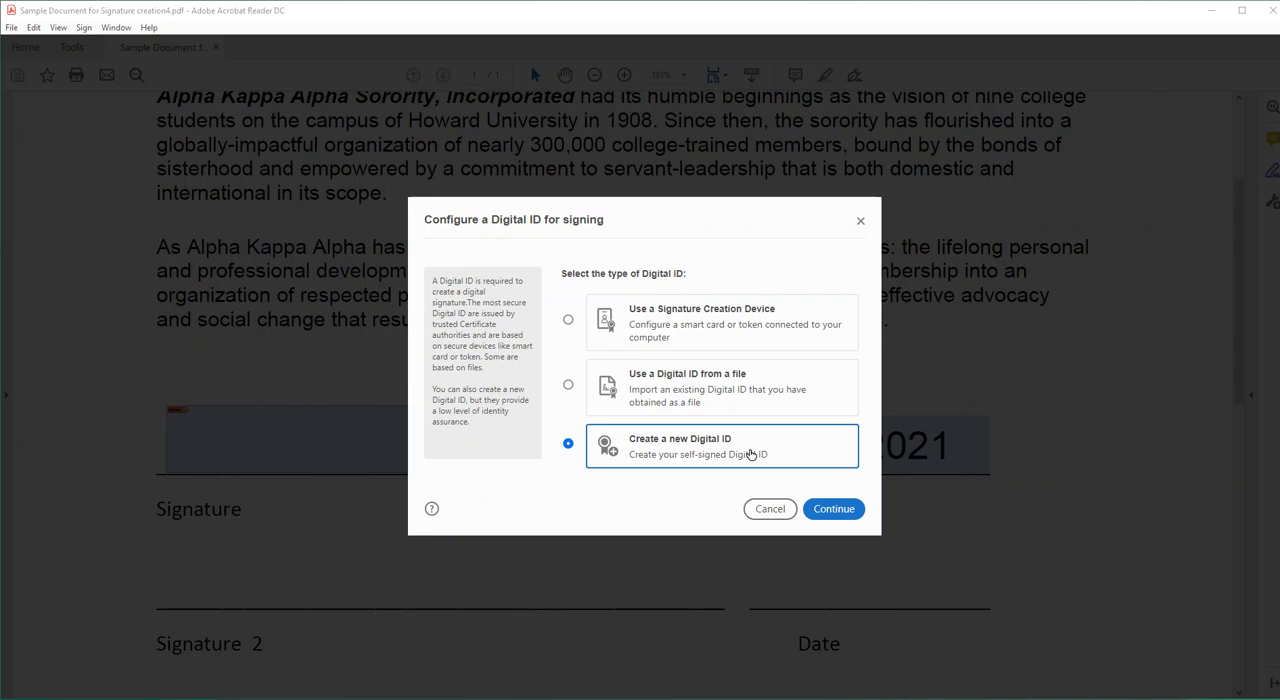
{"action": "left_click", "coordinate": [842, 515]}
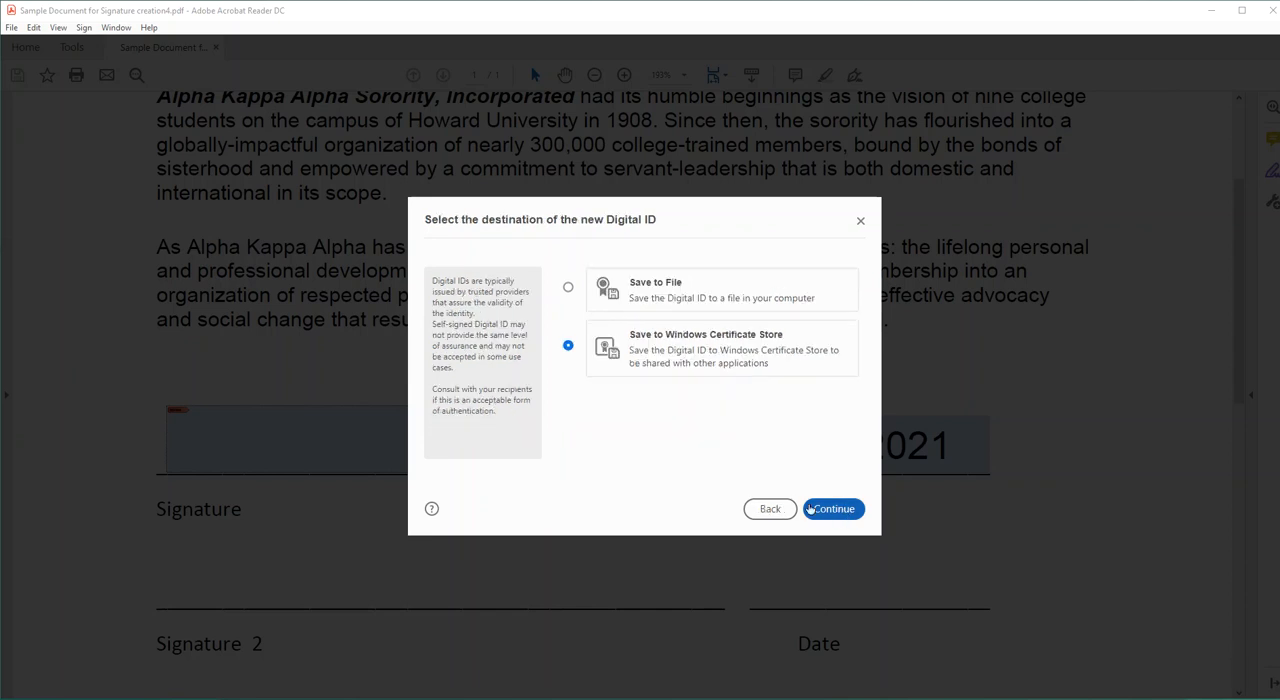
{"action": "left_click", "coordinate": [568, 289]}
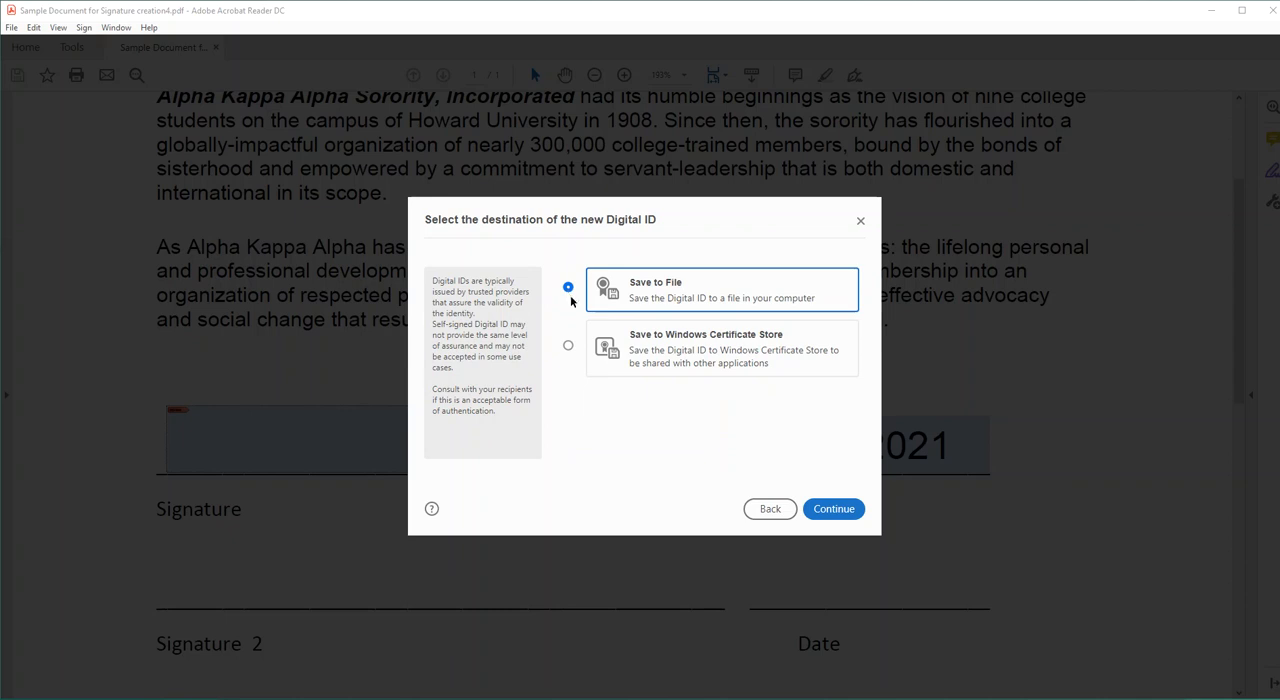
{"action": "left_click", "coordinate": [836, 509]}
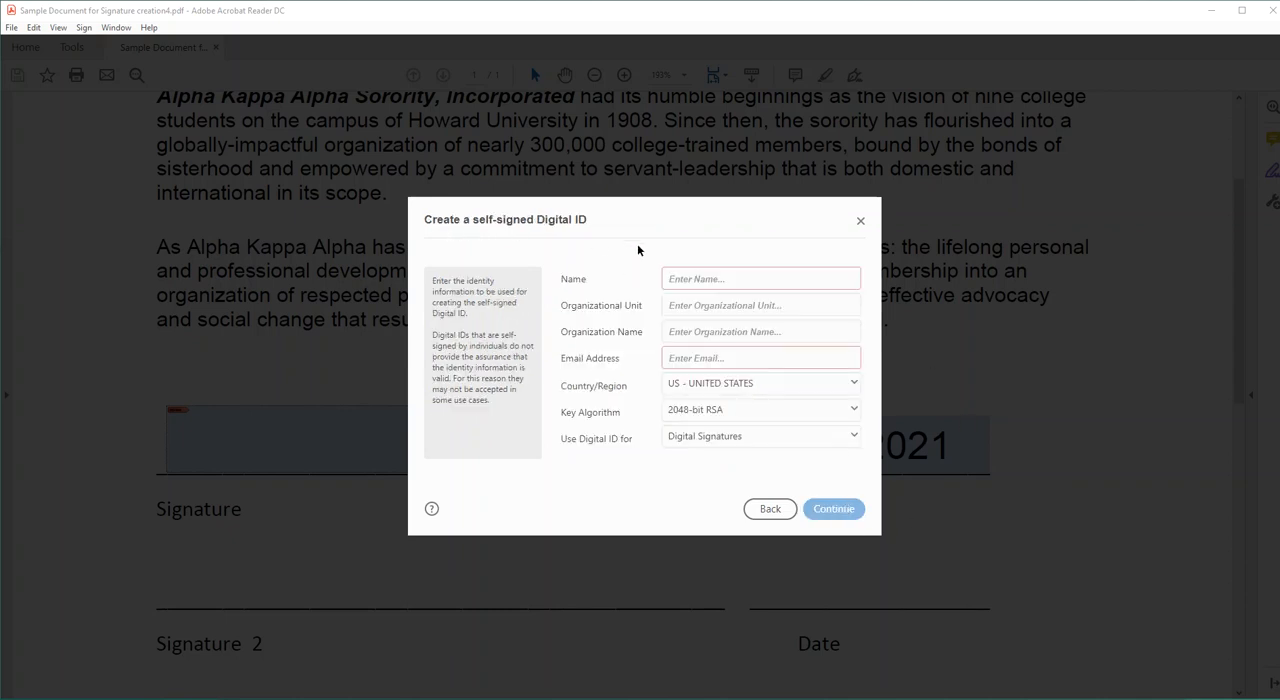
Enter the signer's full name and e-mail address as the identity information of the new digital ID.
{"action": "left_click", "coordinate": [773, 282]}
{"action": "type", "text": "Full Namehere"}
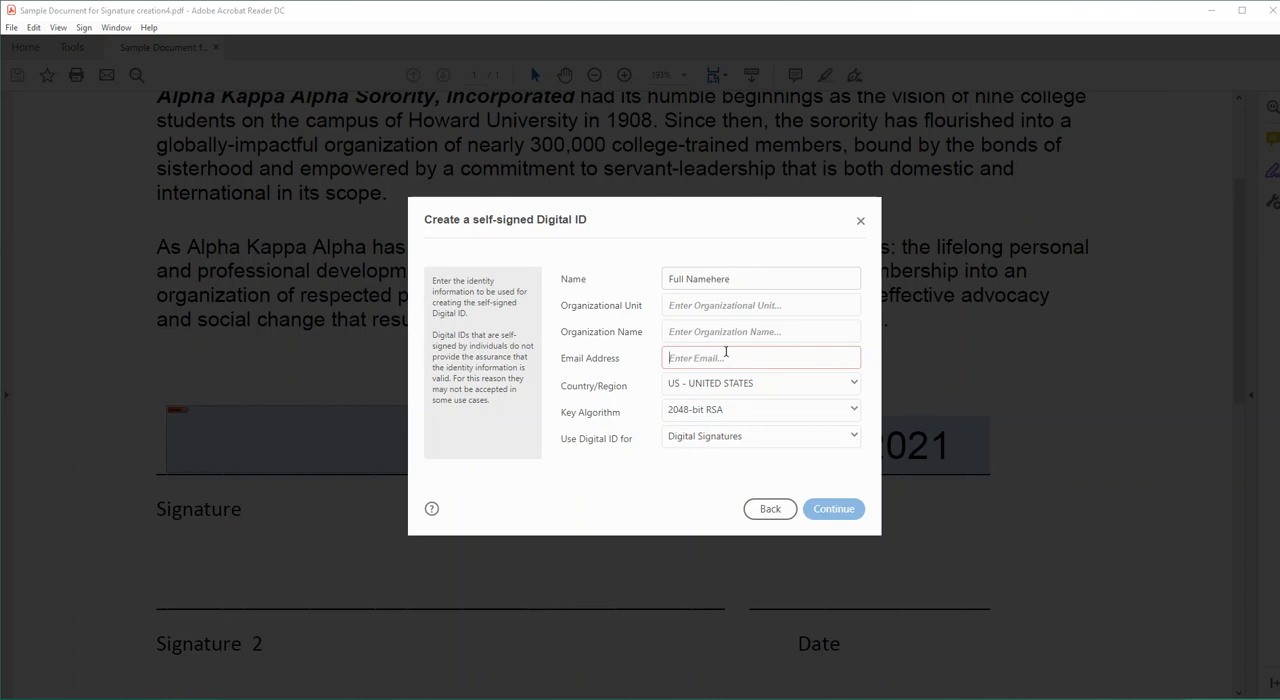
{"action": "type", "text": "Full"}
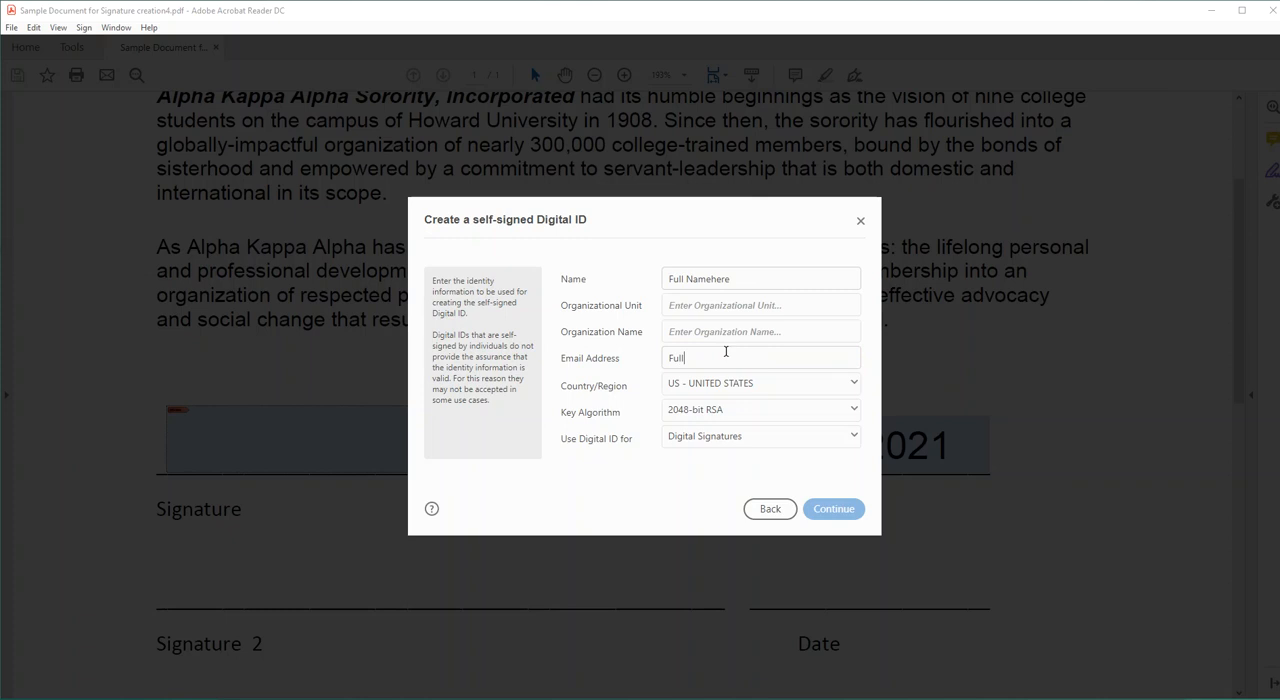
{"action": "type", "text": "Namehere@gmail.com"}
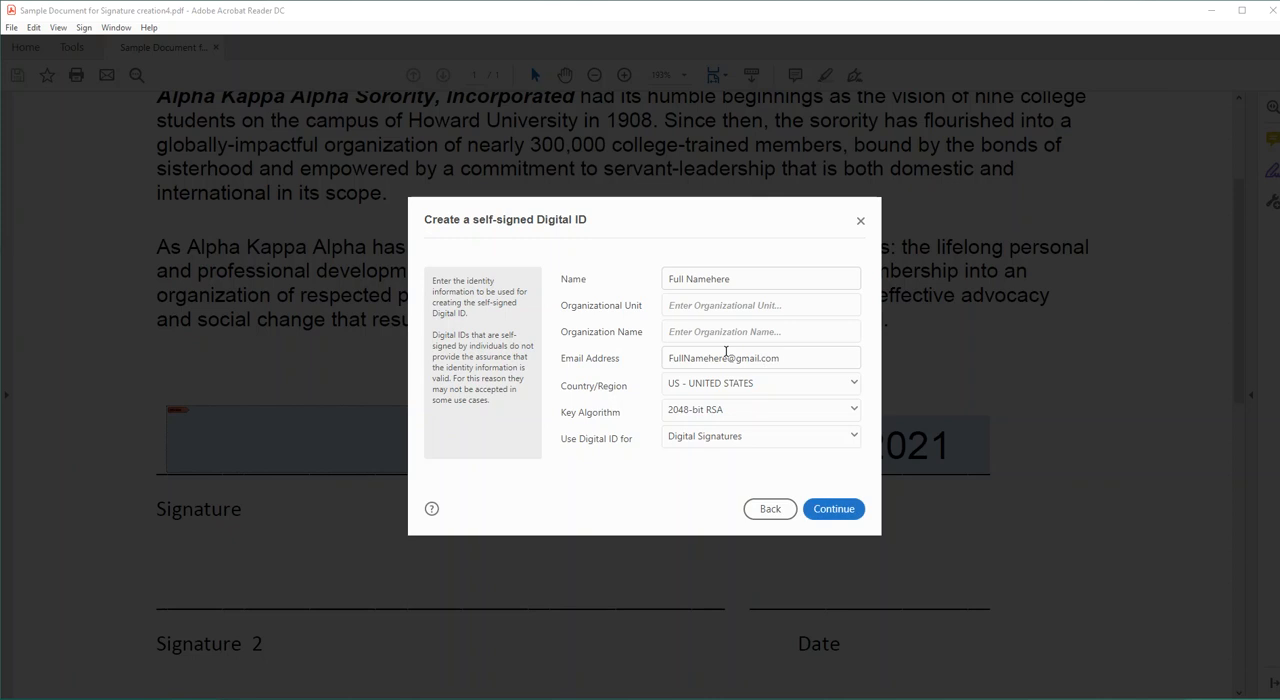
{"action": "left_click", "coordinate": [831, 510]}
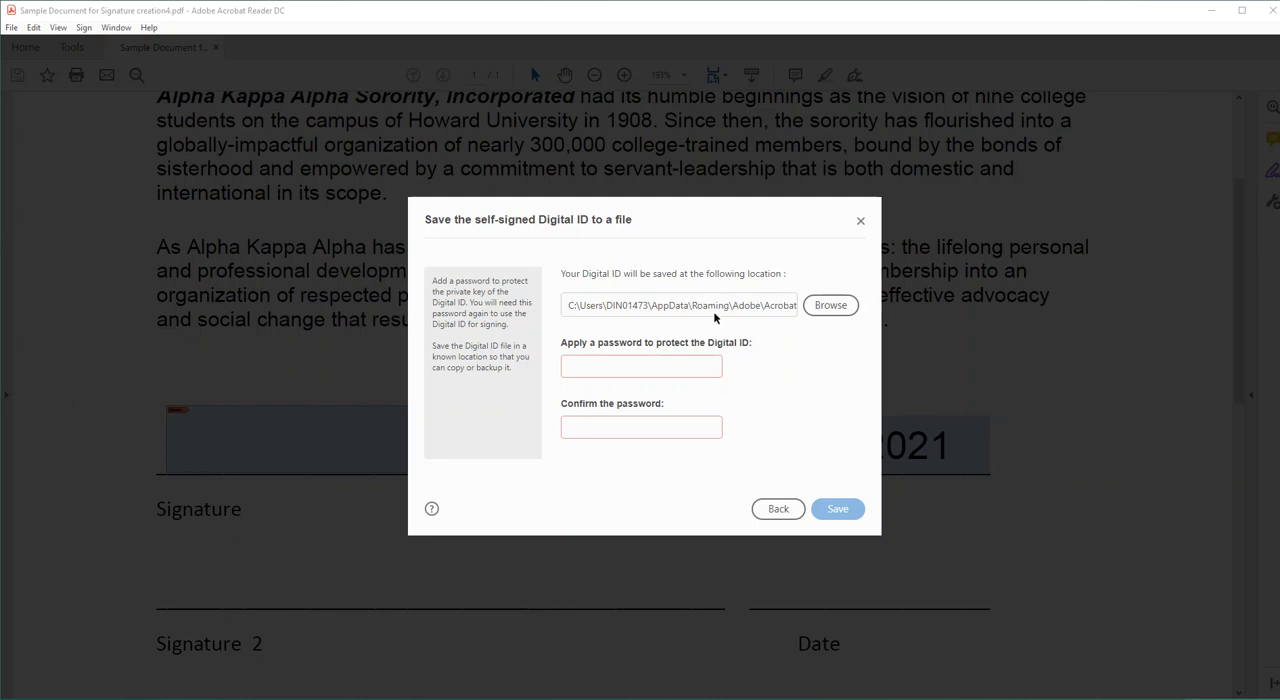
Protect the new digital ID with a password, confirm the password, and save the ID at the default location.
{"action": "left_click", "coordinate": [590, 364]}
{"action": "type", "text": "****"}
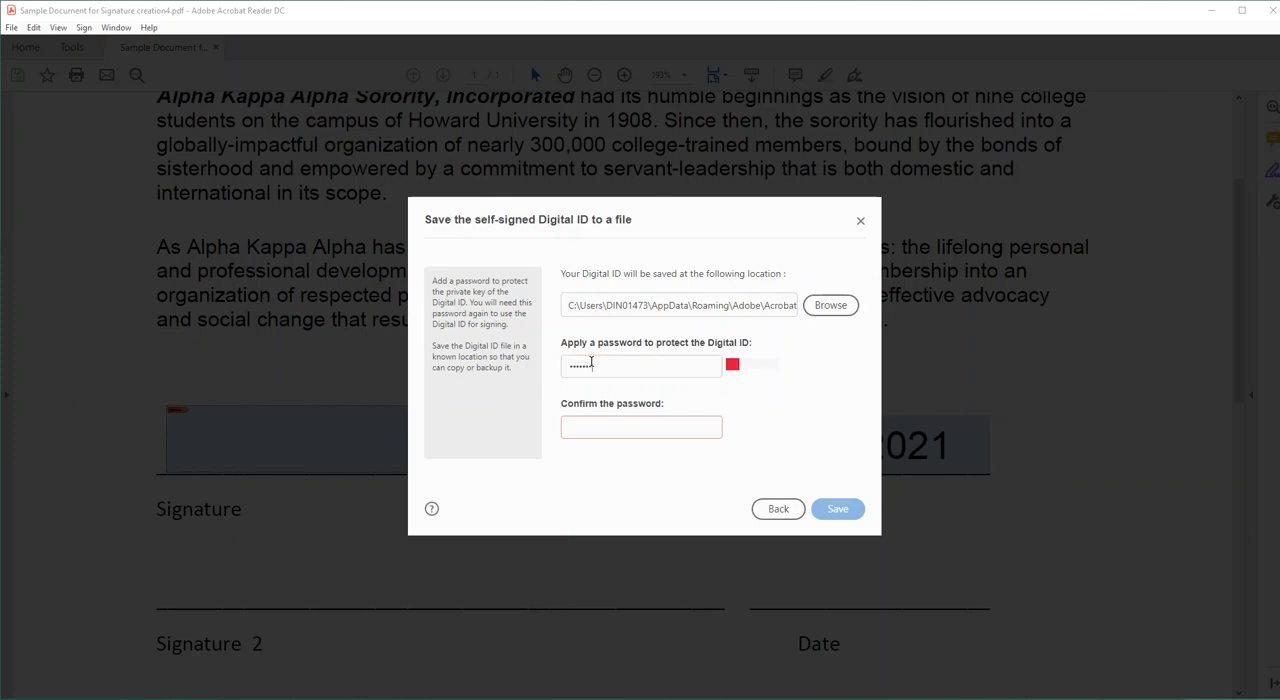
{"action": "type", "text": "***"}
{"action": "left_click", "coordinate": [599, 423]}
{"action": "type", "text": "***"}
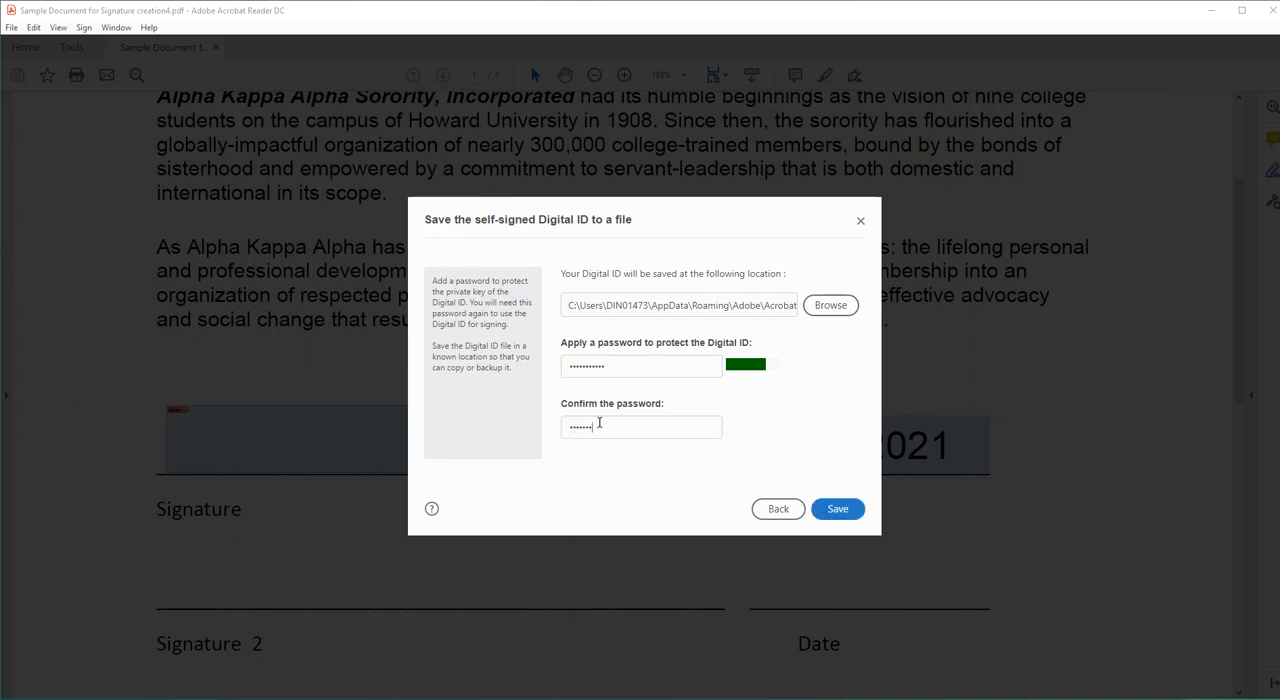
{"action": "type", "text": "**"}
{"action": "left_click", "coordinate": [838, 509]}
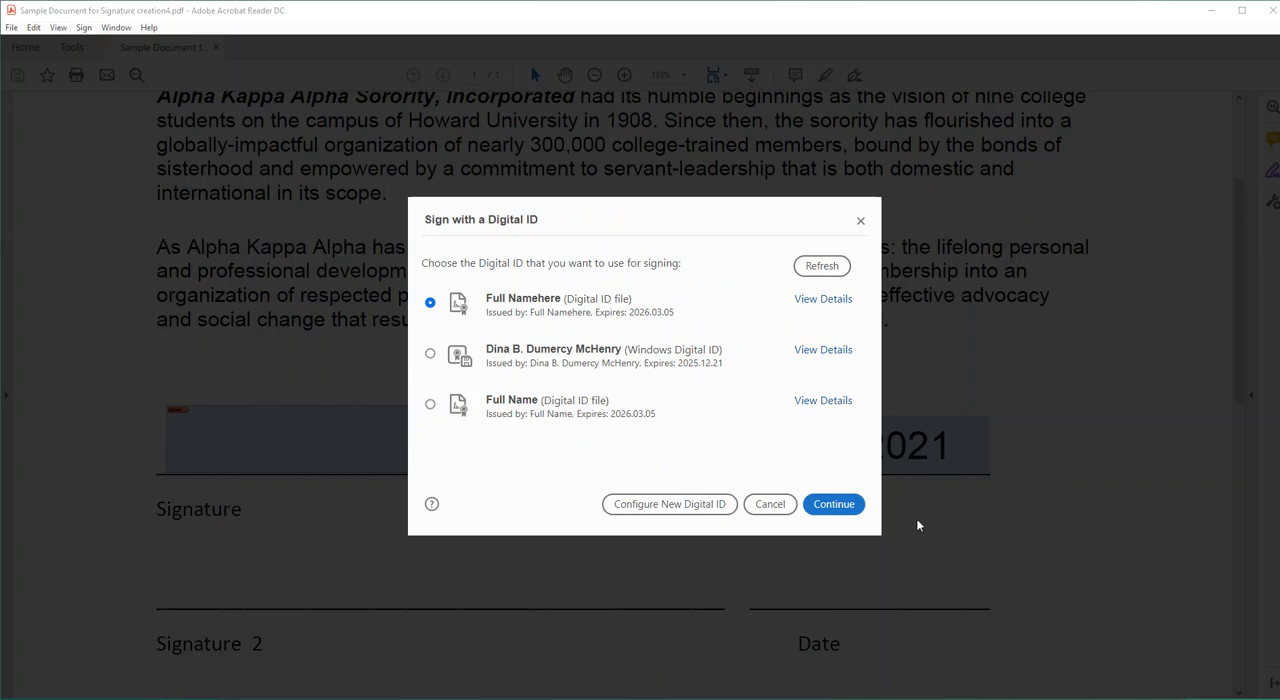
Sign the first signature field with the newly created digital ID, entering the digital ID password.
{"action": "left_click", "coordinate": [834, 505]}
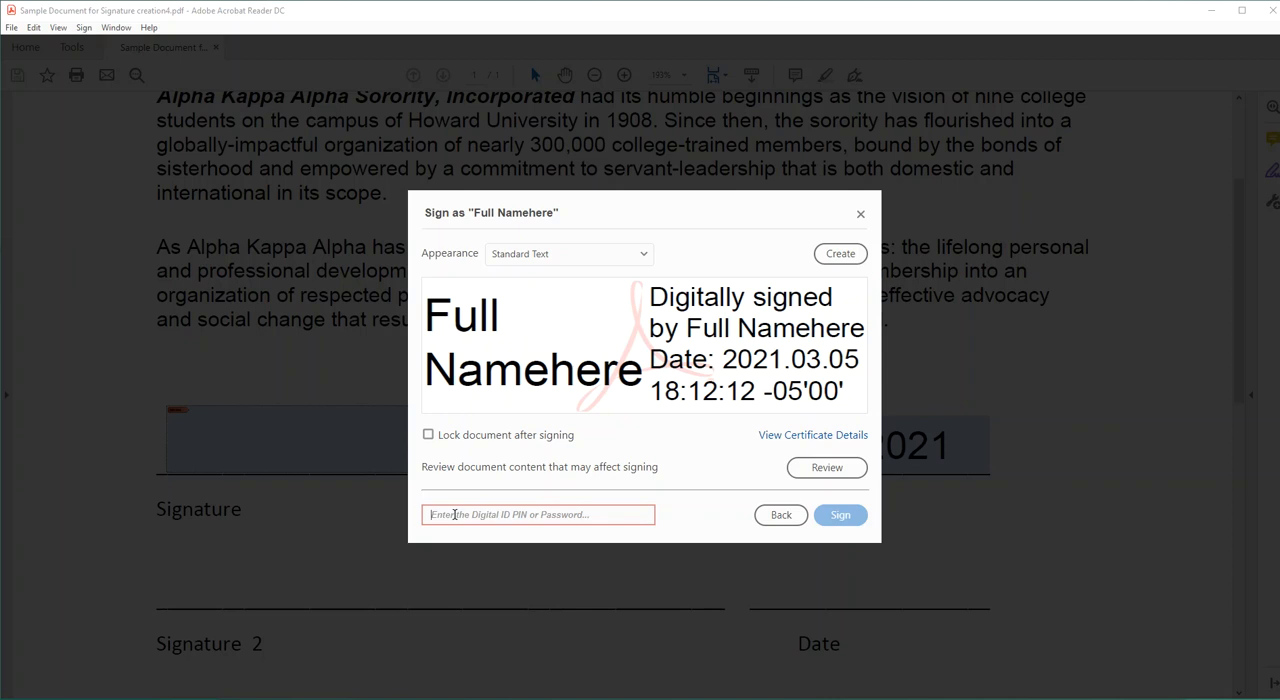
{"action": "type", "text": "•••"}
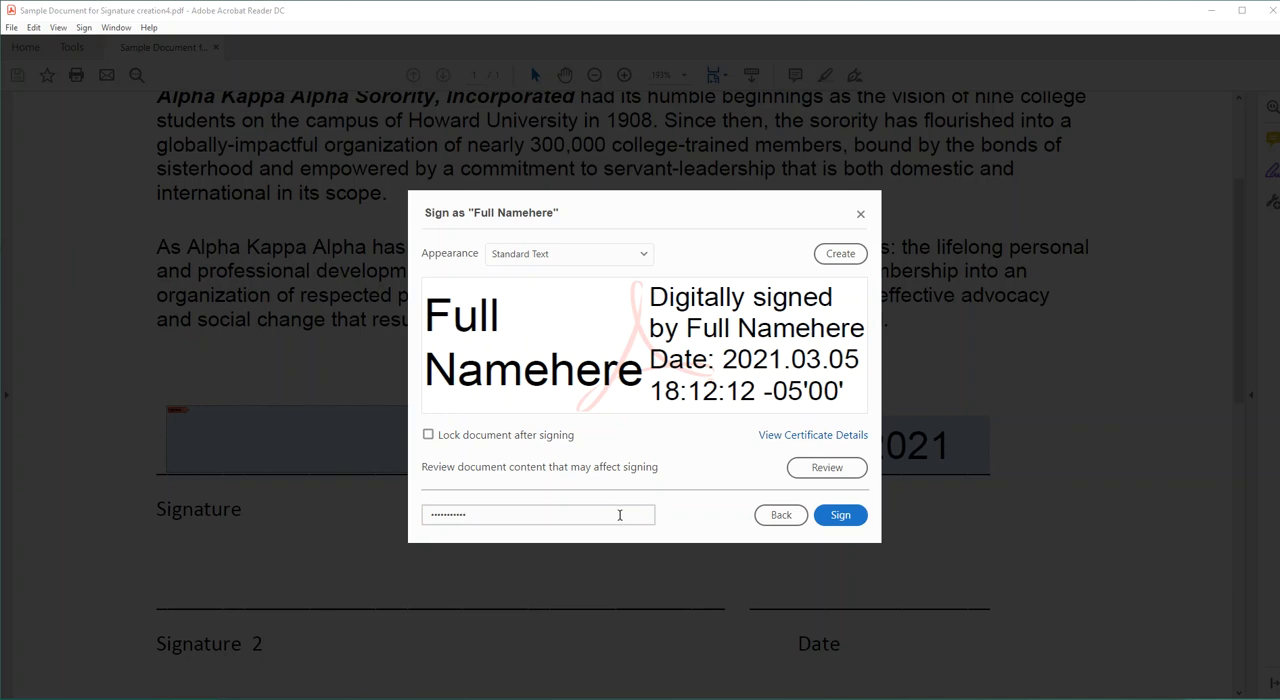
{"action": "left_click", "coordinate": [847, 520]}
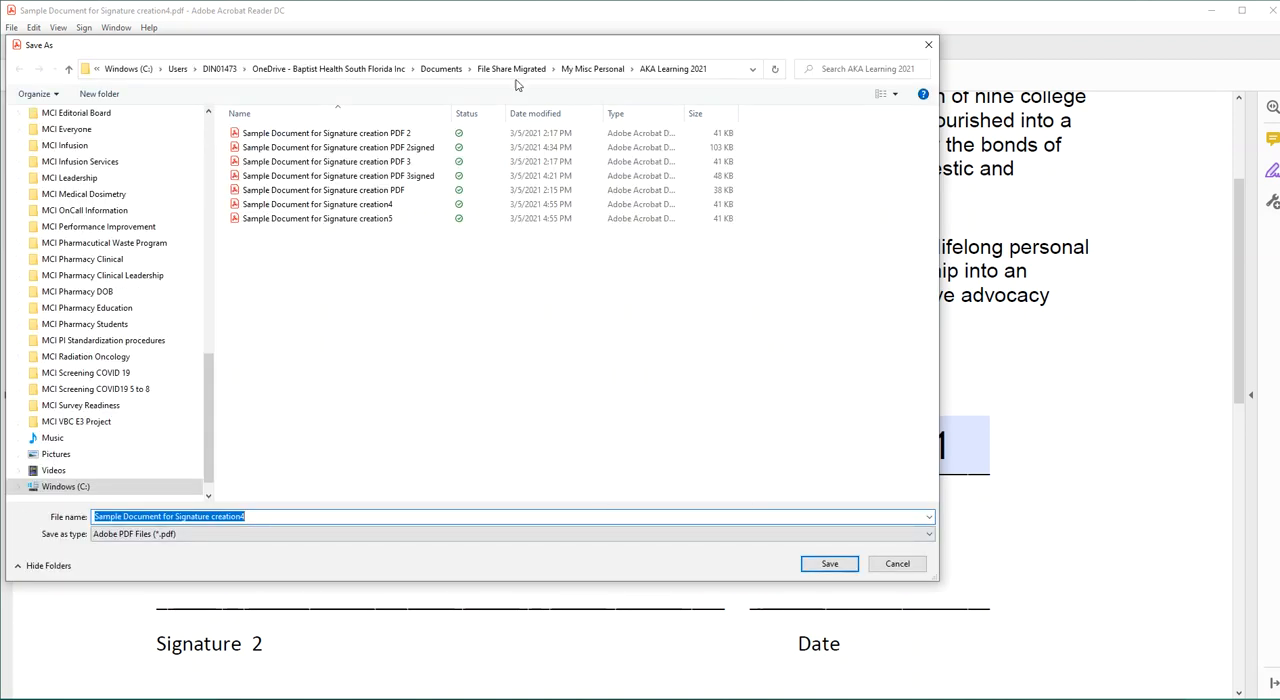
Save the signed document as "Sample Document for Signature creation4 signed" in the AKA Learning 2021 folder.
{"action": "left_click", "coordinate": [263, 517]}
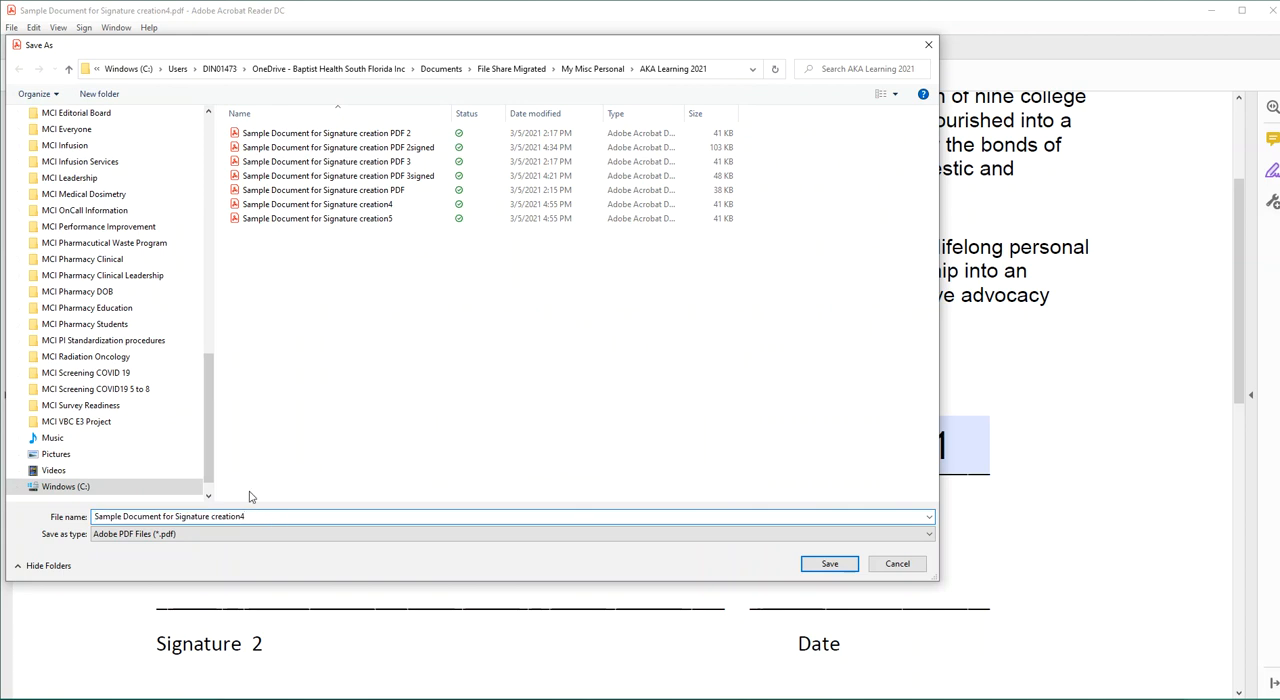
{"action": "type", "text": "signed"}
{"action": "left_click", "coordinate": [829, 564]}
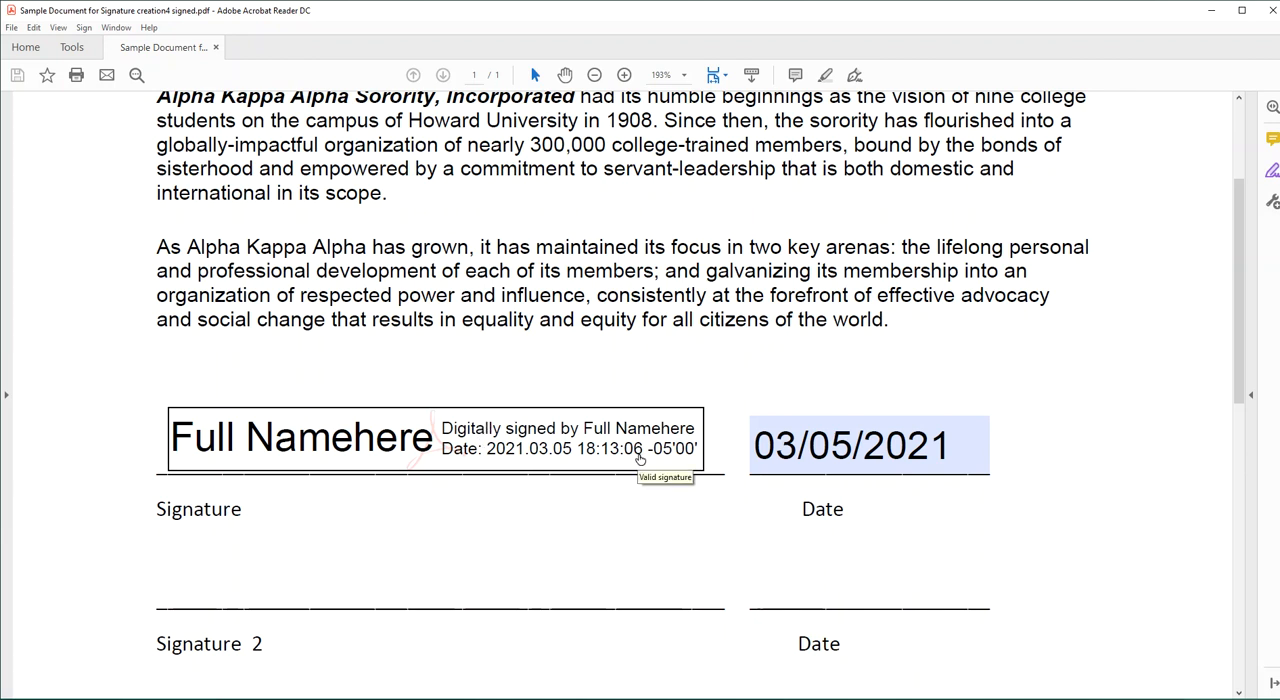
Open the unsigned file "Sample Document for Signature creation4" from the AKA Learning 2021 folder.
{"action": "left_click", "coordinate": [13, 29]}
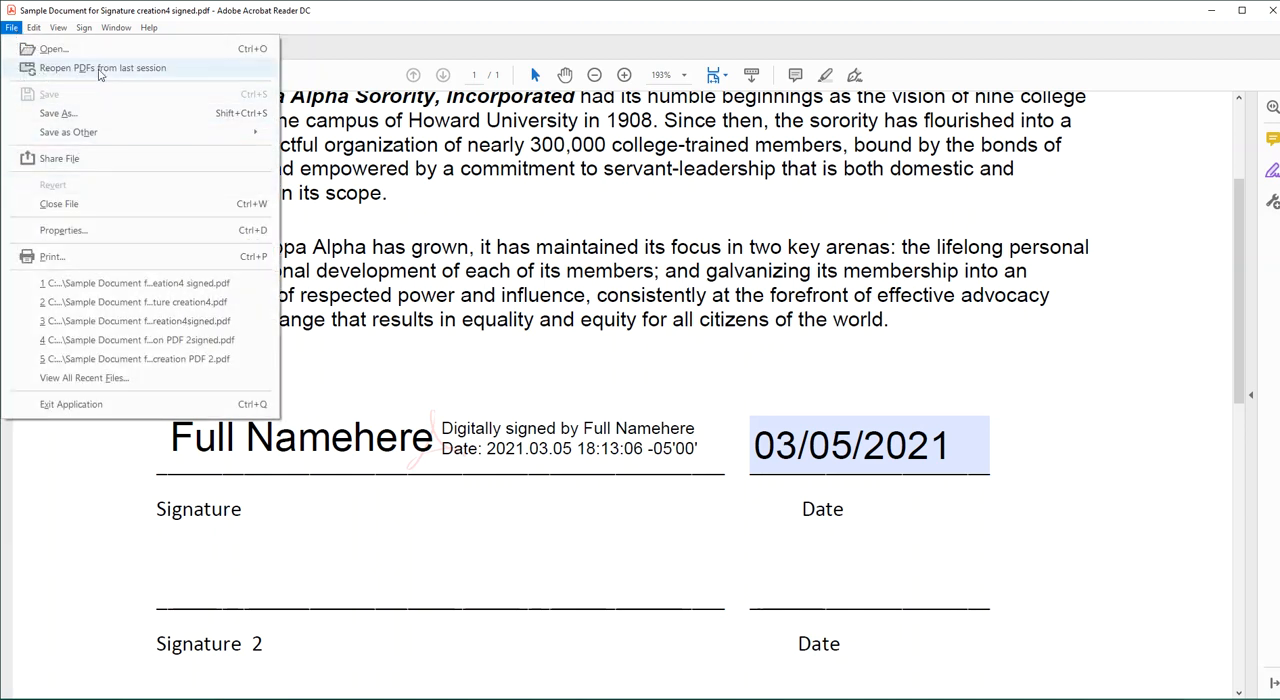
{"action": "left_click", "coordinate": [54, 49]}
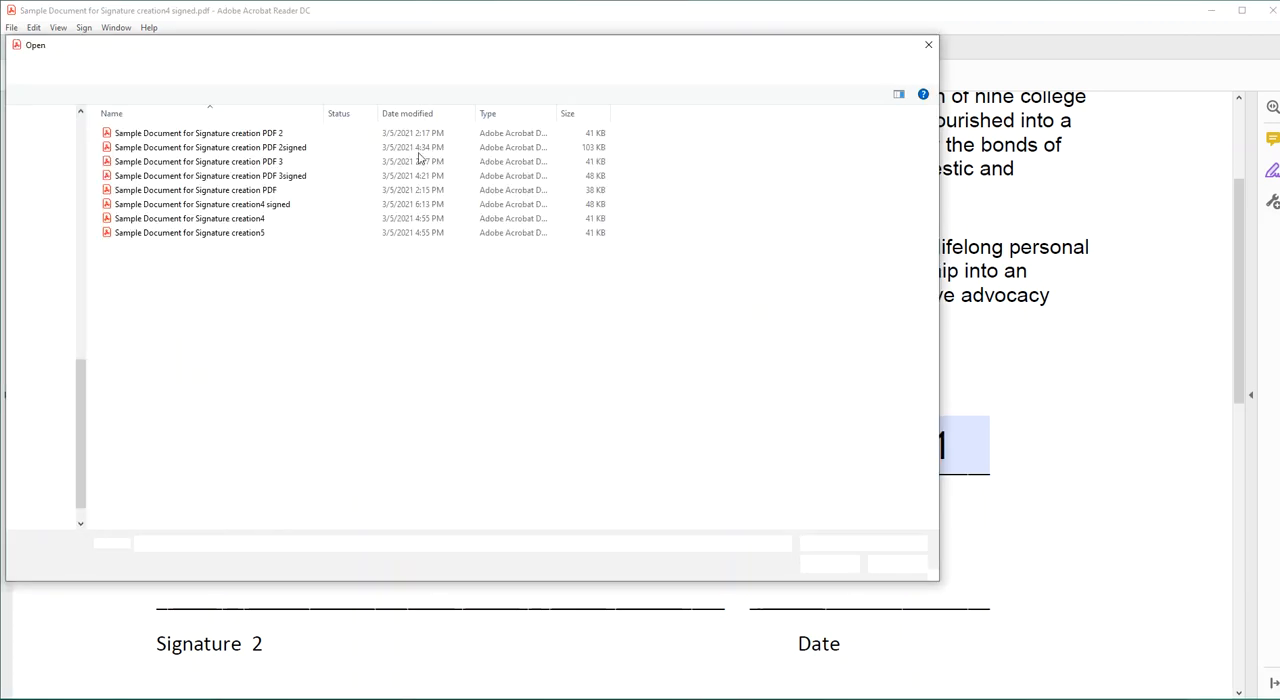
{"action": "double_click", "coordinate": [270, 220]}
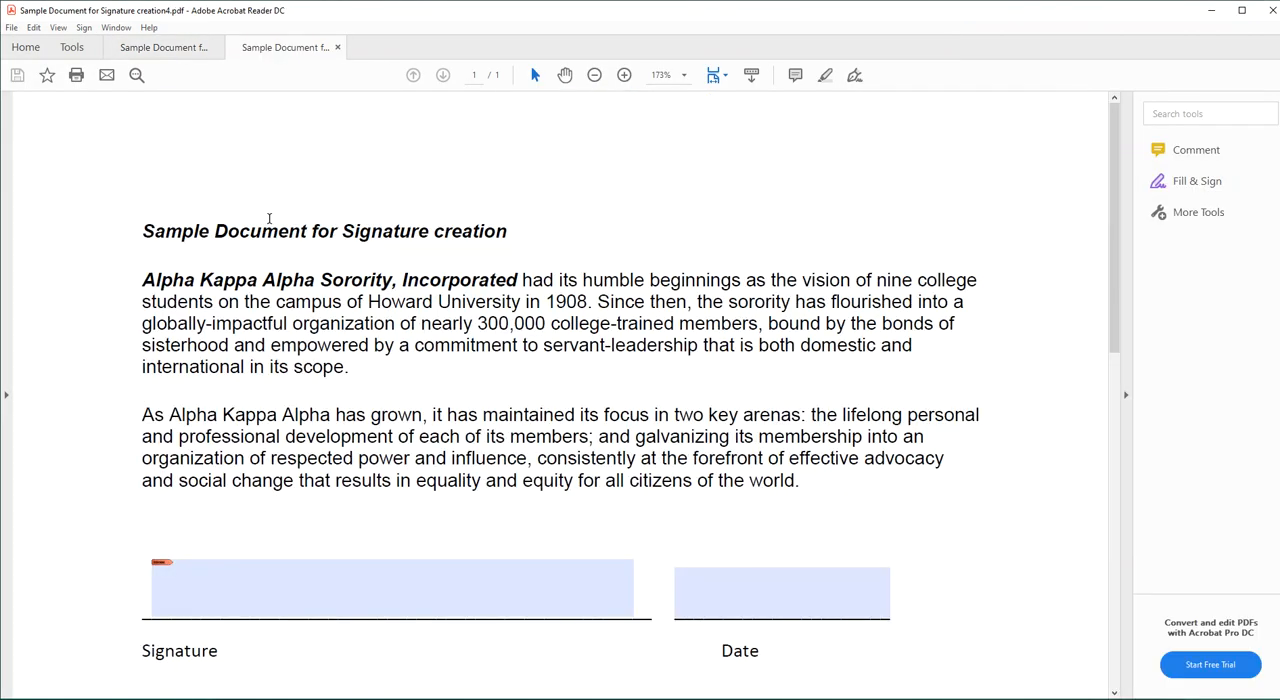
Use Digitally Sign from the Certificates tool to draw a signature area just above the Signature 2 line.
{"action": "mouse_move", "coordinate": [1116, 120]}
{"action": "left_mouse_down"}
{"action": "mouse_move", "coordinate": [1094, 300]}
{"action": "mouse_move", "coordinate": [1094, 275]}
{"action": "left_mouse_up"}
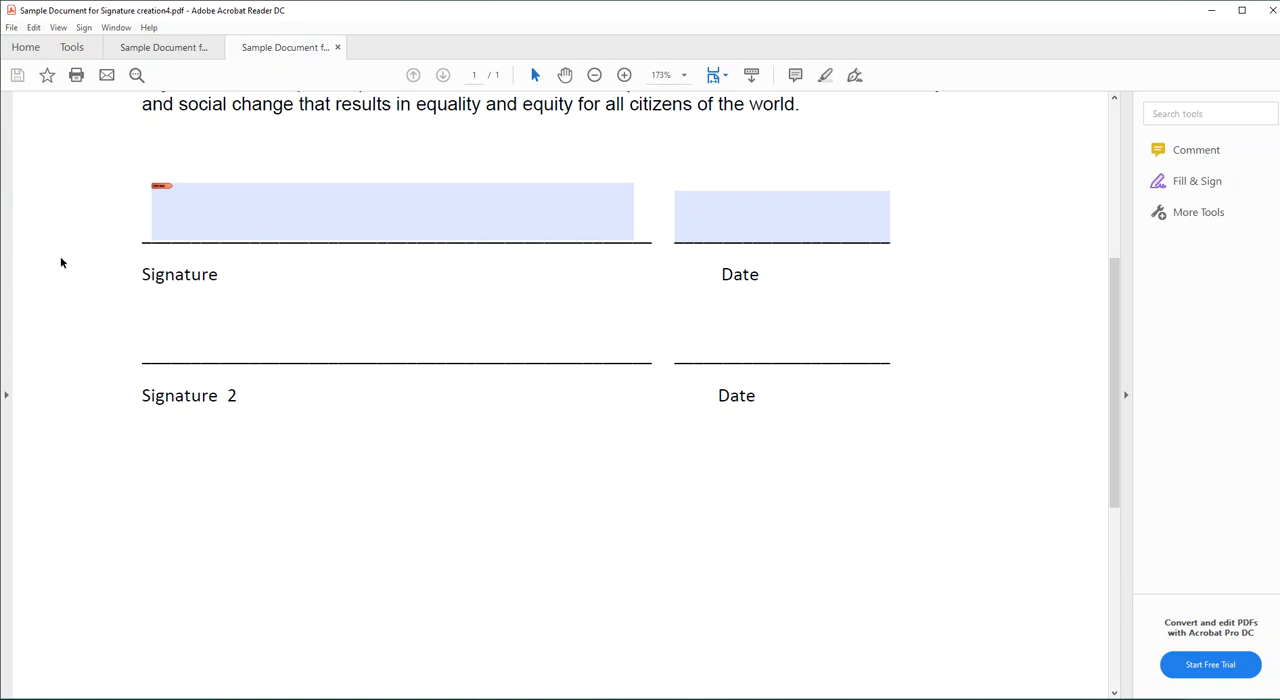
{"action": "left_click", "coordinate": [72, 49]}
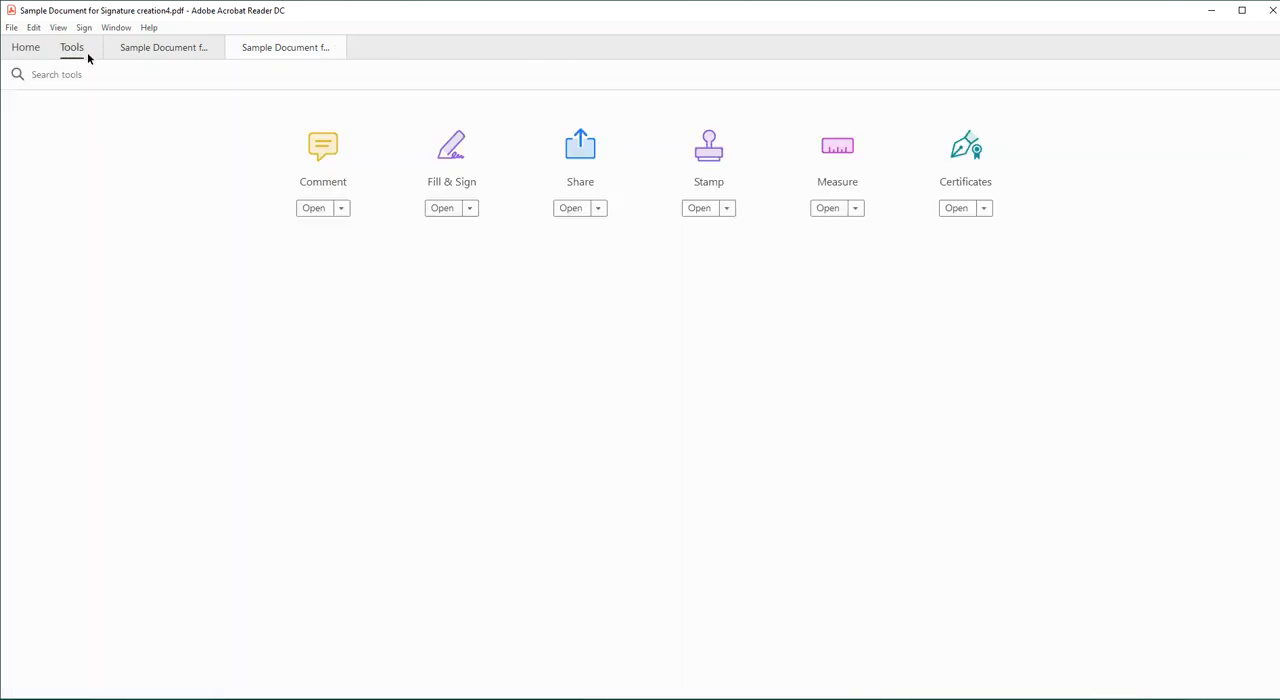
{"action": "left_click", "coordinate": [967, 150]}
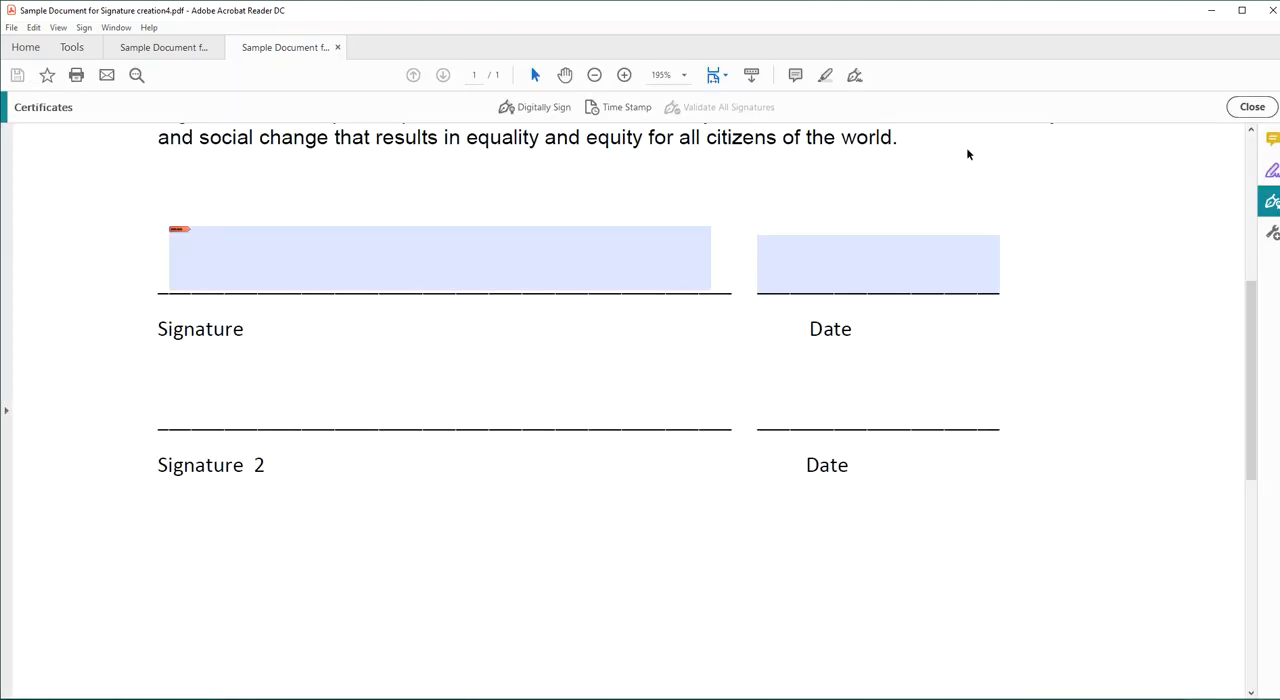
{"action": "left_click", "coordinate": [534, 108]}
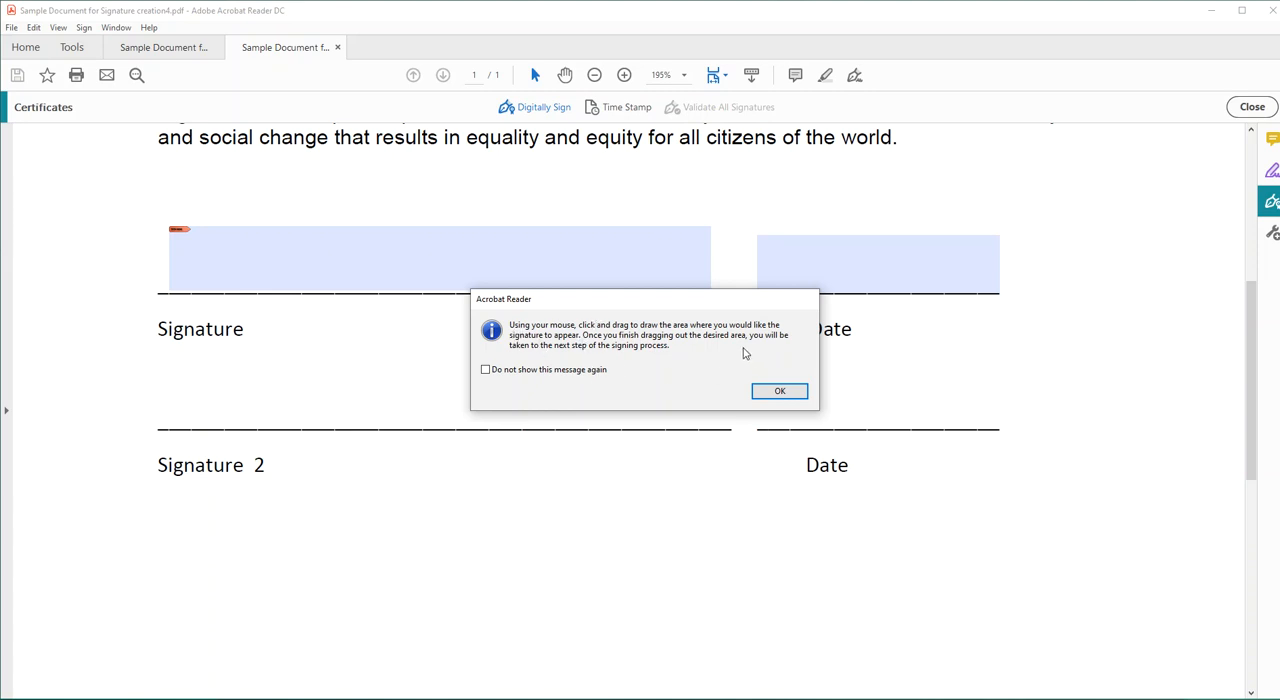
{"action": "left_click", "coordinate": [779, 391]}
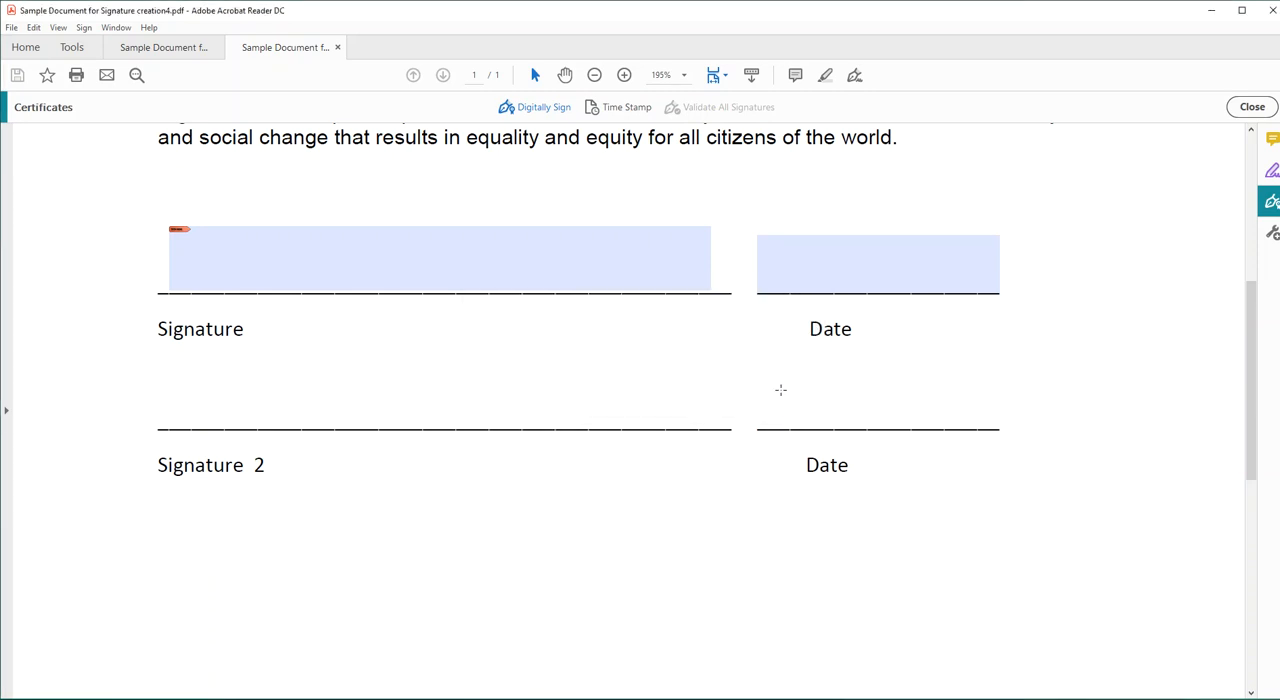
{"action": "mouse_move", "coordinate": [180, 351]}
{"action": "left_mouse_down"}
{"action": "mouse_move", "coordinate": [200, 408]}
{"action": "mouse_move", "coordinate": [580, 418]}
{"action": "mouse_move", "coordinate": [580, 429]}
{"action": "left_mouse_up"}
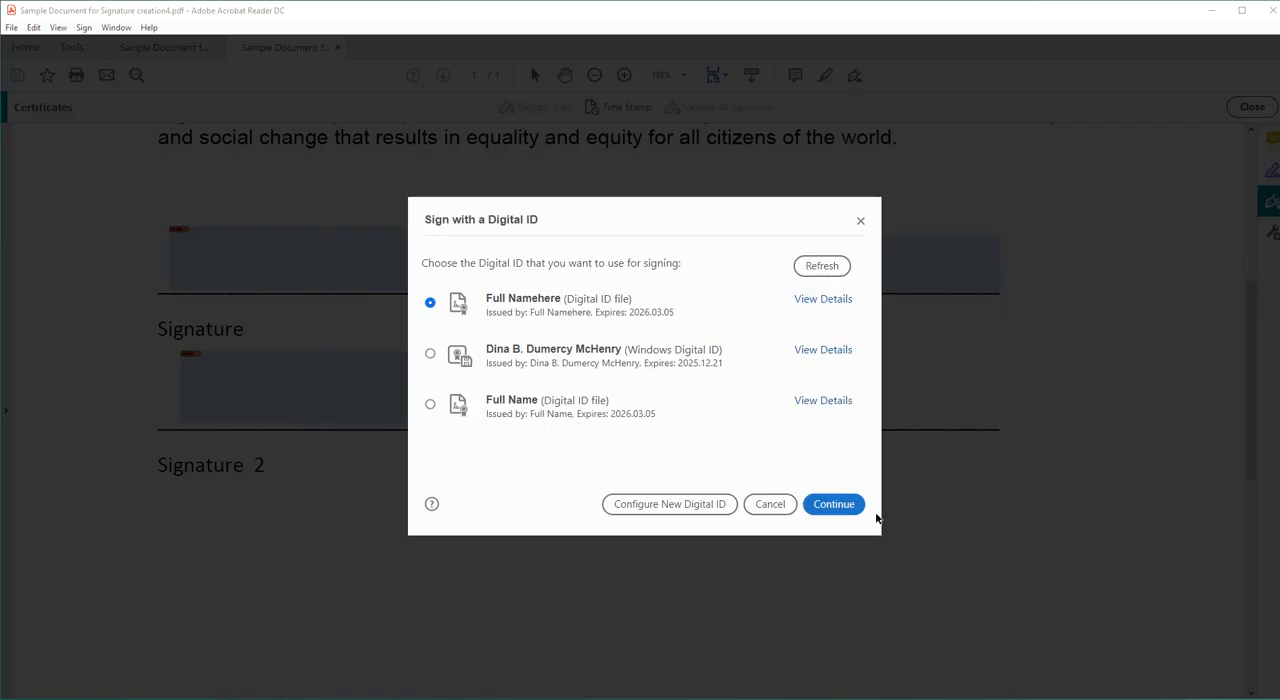
Sign the drawn signature area with the preselected digital ID file, entering the digital ID password.
{"action": "left_click", "coordinate": [832, 506]}
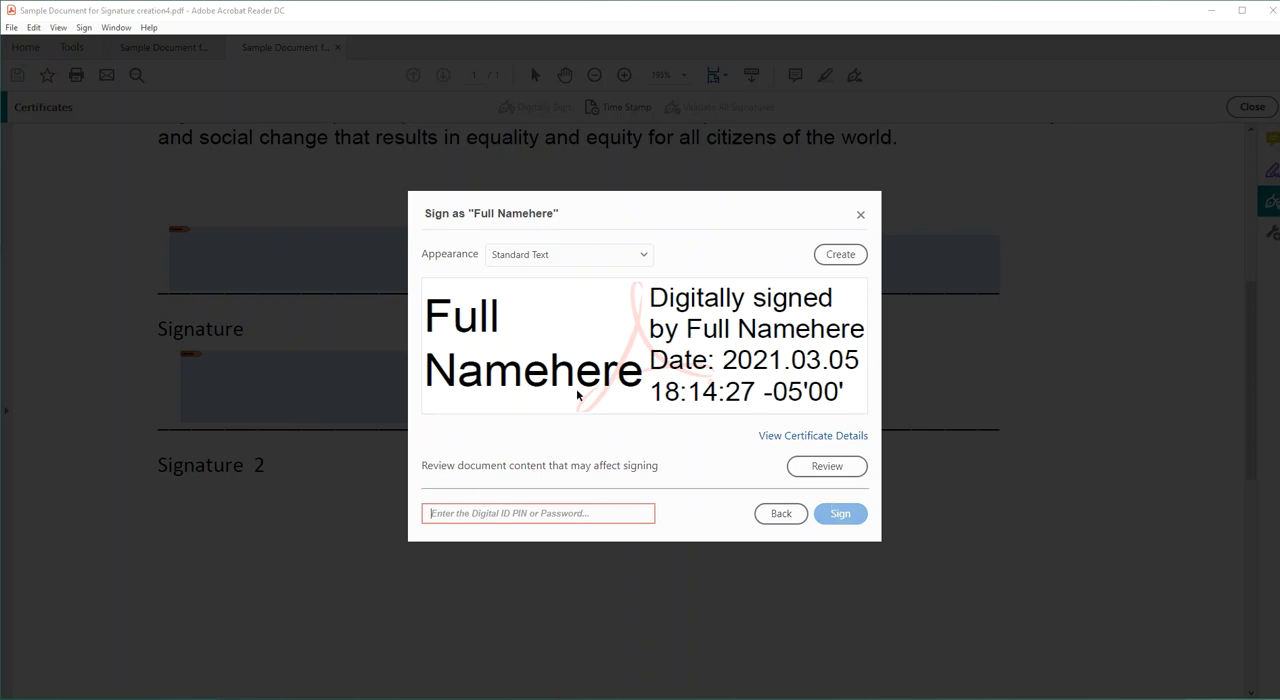
{"action": "type", "text": "1"}
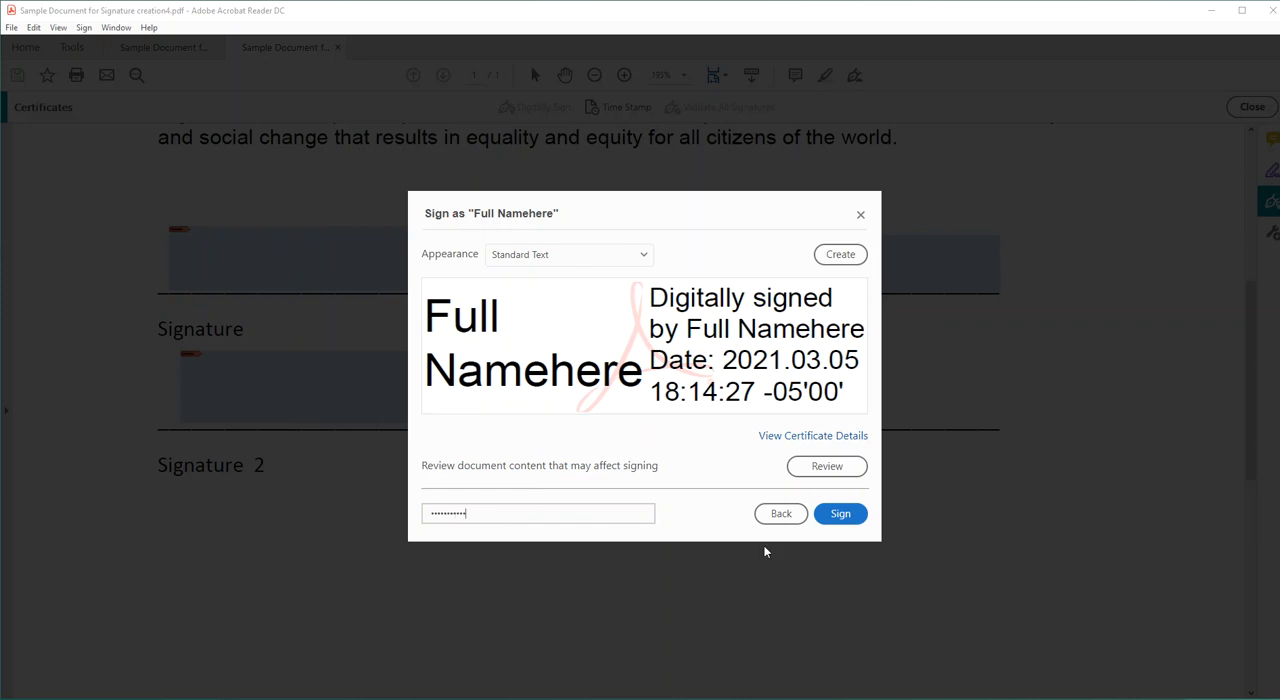
{"action": "left_click", "coordinate": [849, 517]}
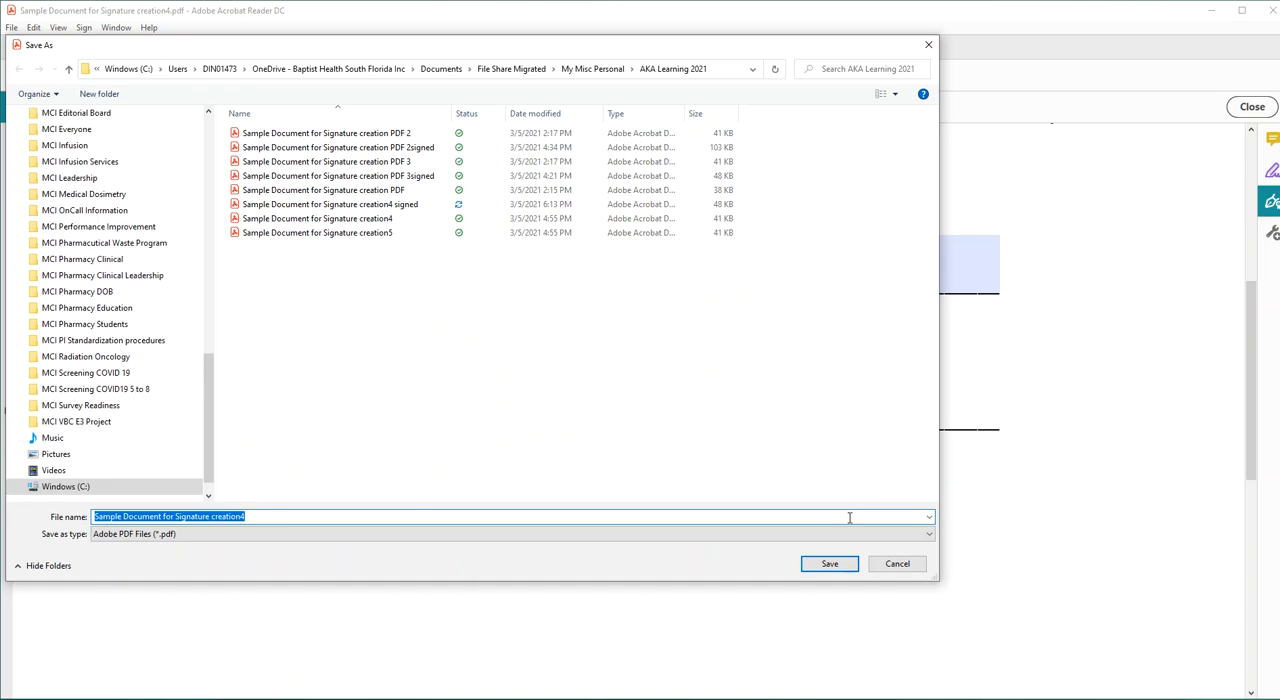
Save the signed document as "Sample Document for Signature creation4v2 Sign" in the AKA Learning 2021 folder.
{"action": "left_click", "coordinate": [255, 516]}
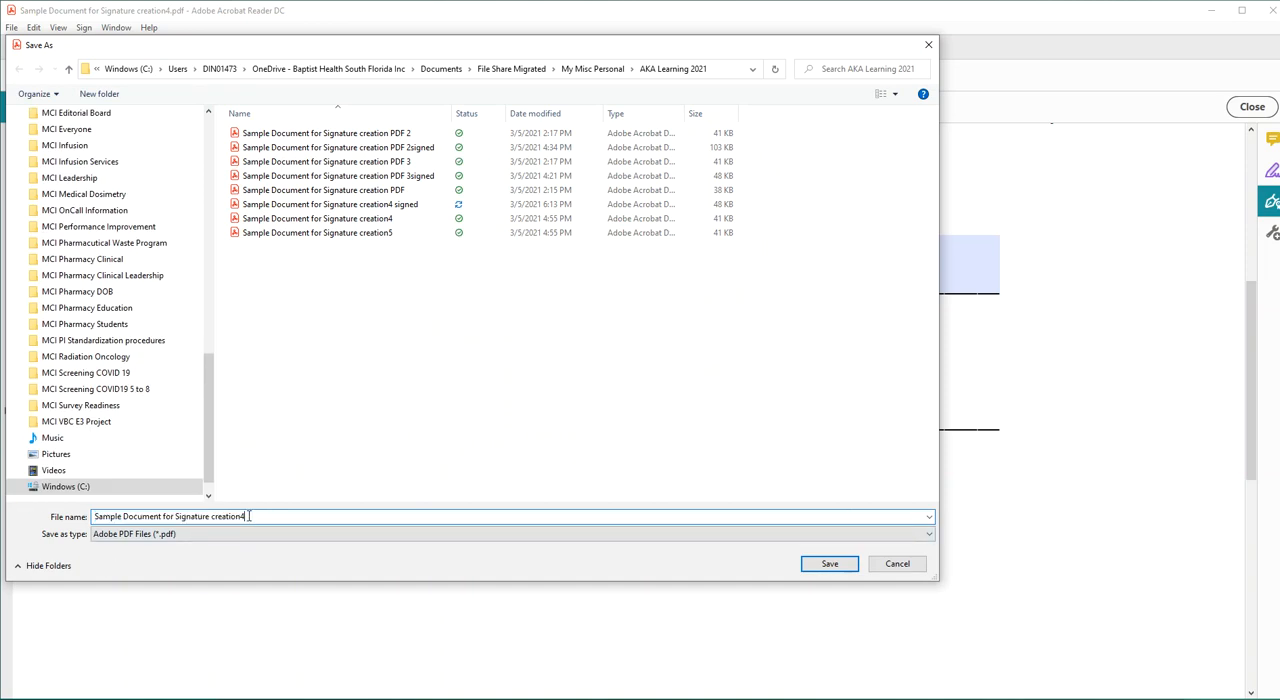
{"action": "type", "text": "v2 Sign"}
{"action": "left_click", "coordinate": [829, 564]}
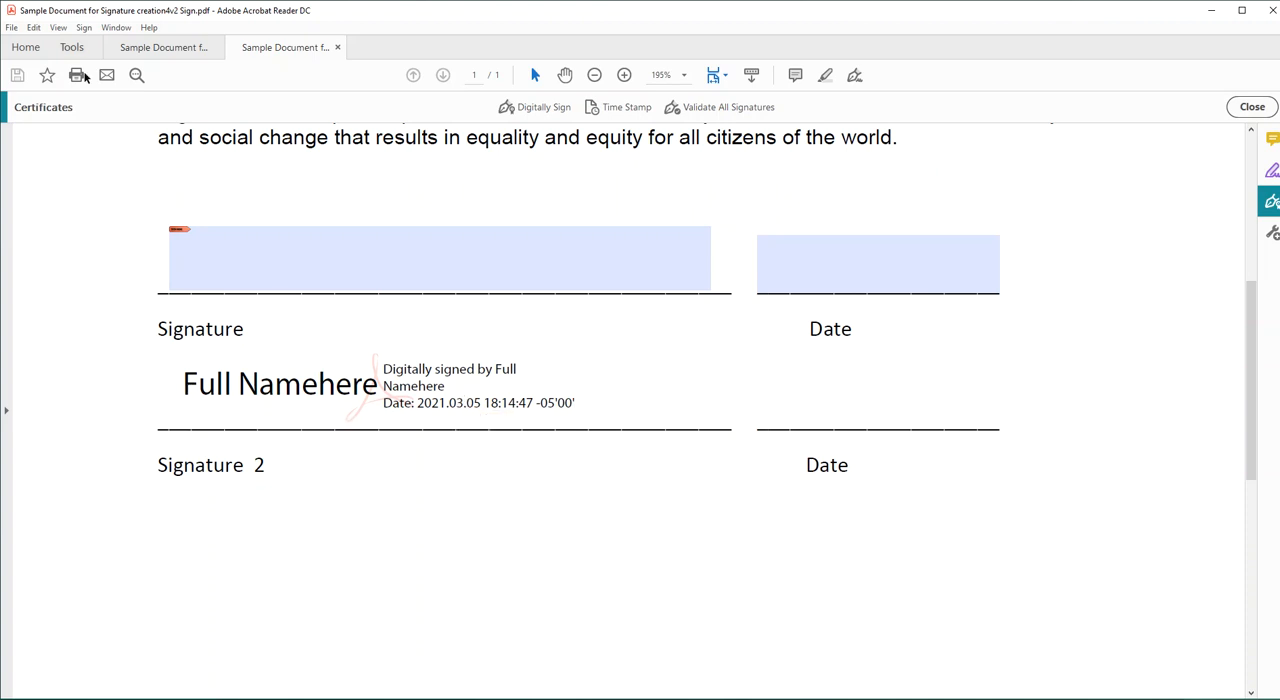
Open the unsigned file "Sample Document for Signature creation4" again from the AKA Learning 2021 folder.
{"action": "left_click", "coordinate": [12, 28]}
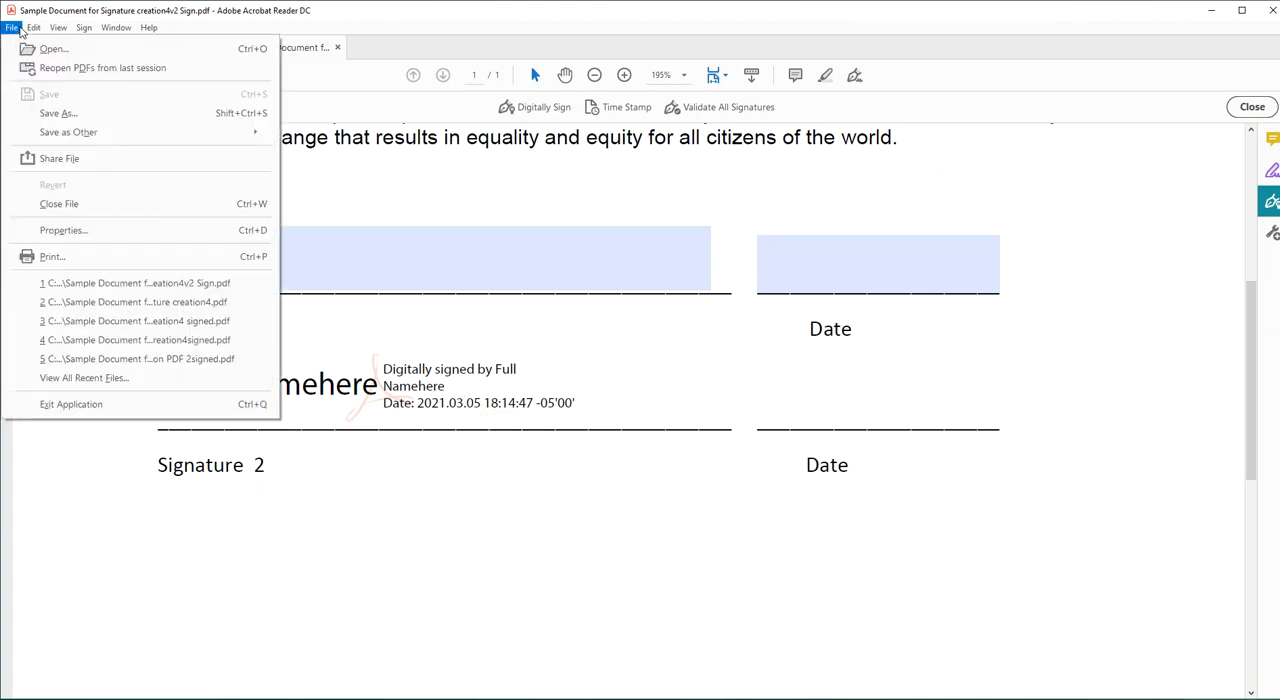
{"action": "left_click", "coordinate": [71, 55]}
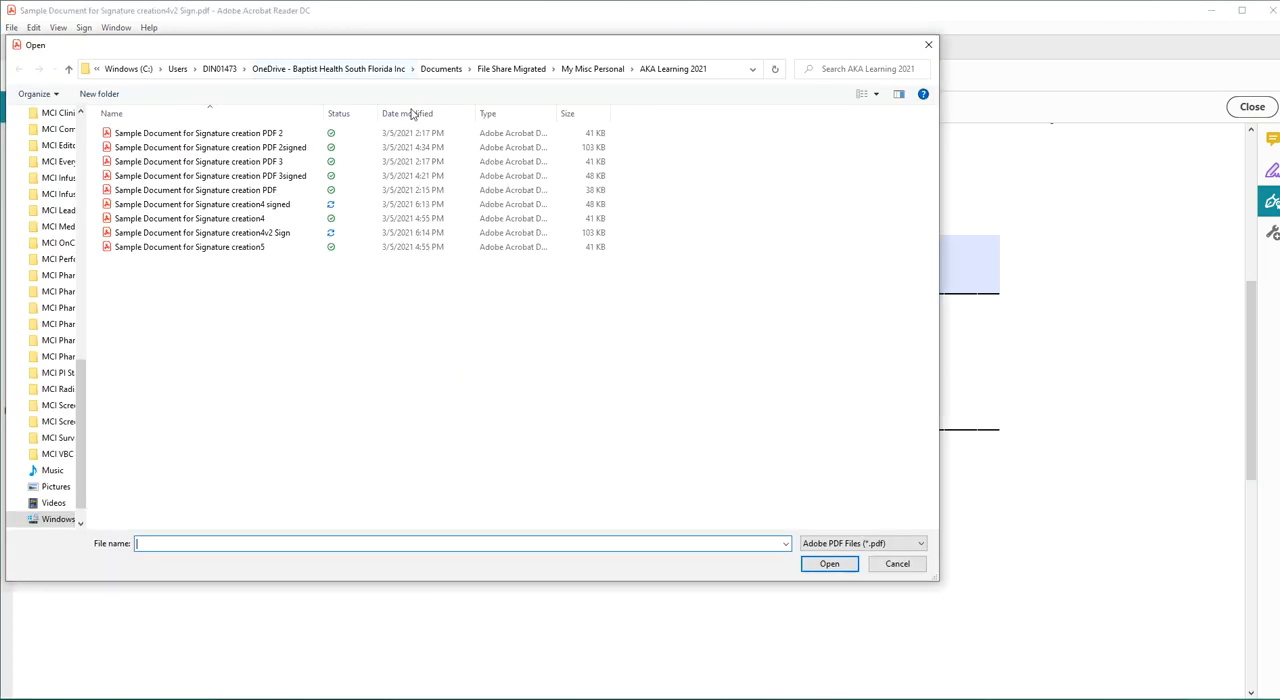
{"action": "double_click", "coordinate": [220, 219]}
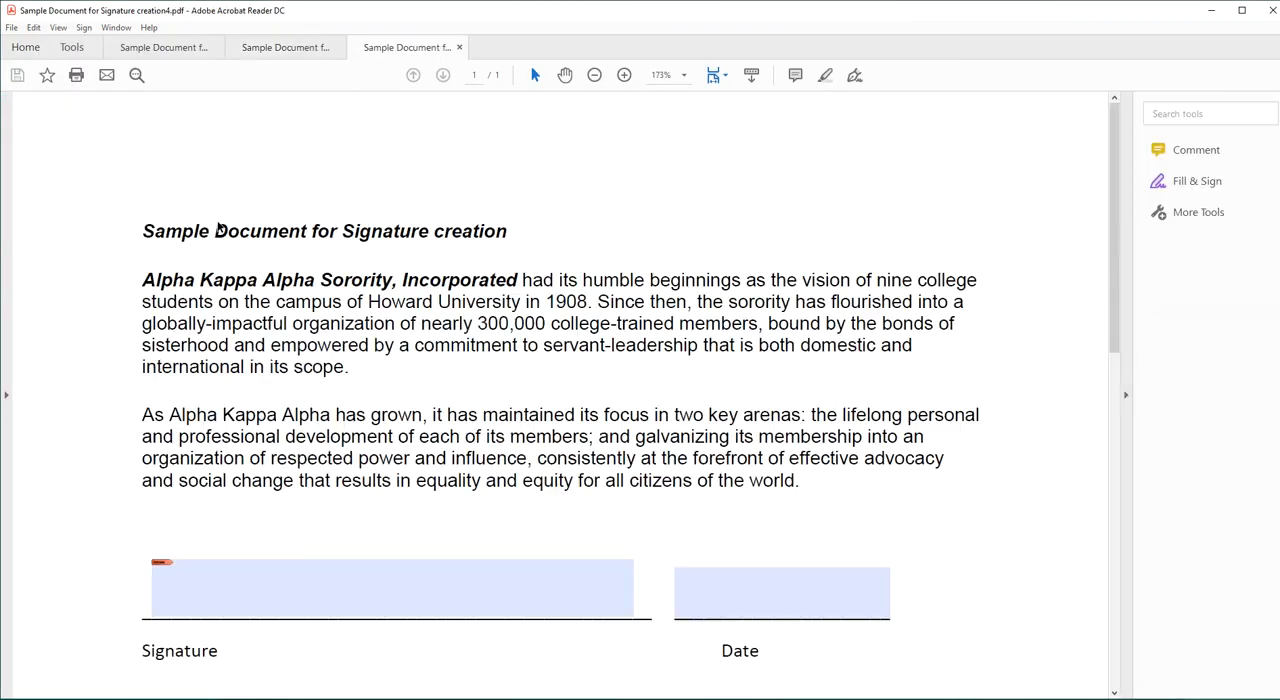
Create a typed Fill & Sign signature with the signer's full name and place it on the Signature 2 line.
{"action": "left_click_drag", "start_coordinate": [1117, 134], "coordinate": [1115, 242]}
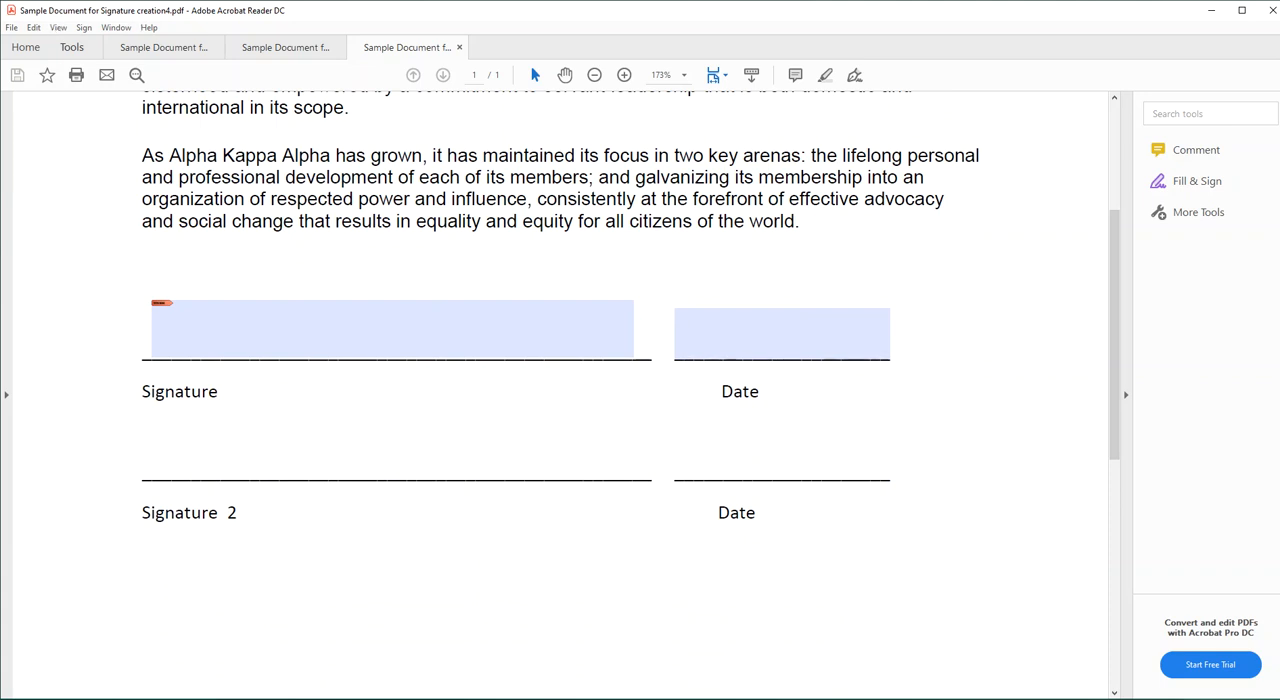
{"action": "left_click", "coordinate": [854, 78]}
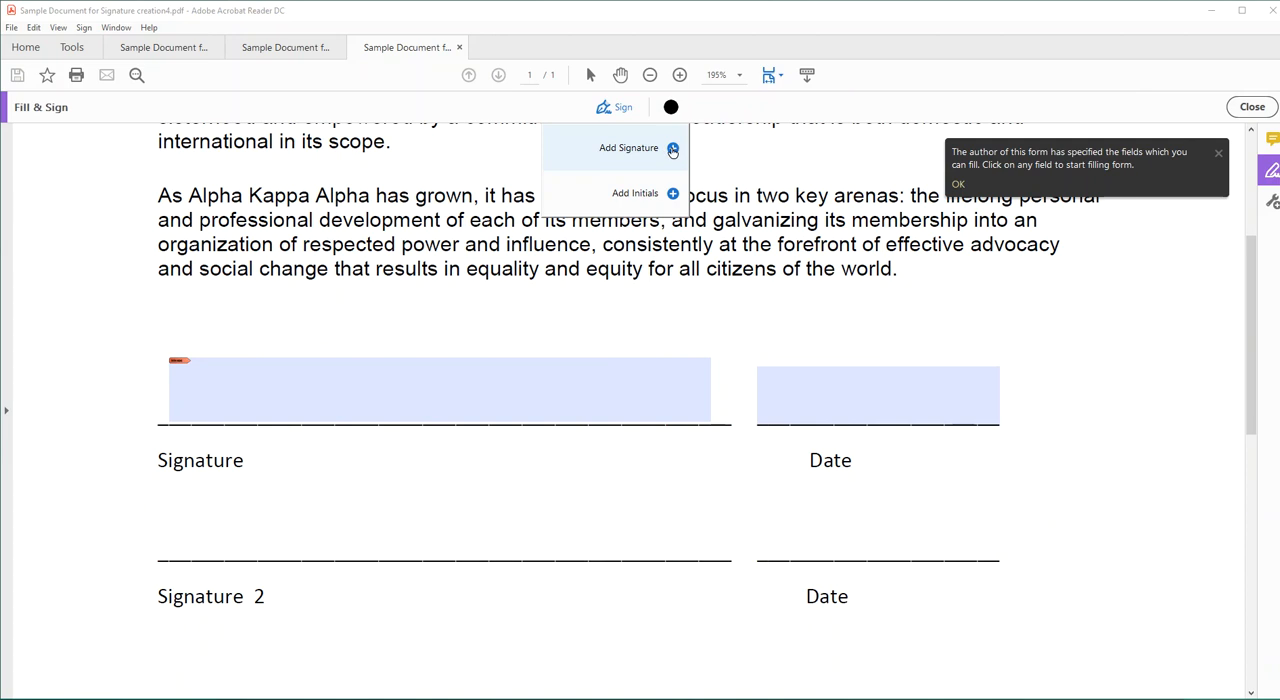
{"action": "left_click", "coordinate": [673, 149]}
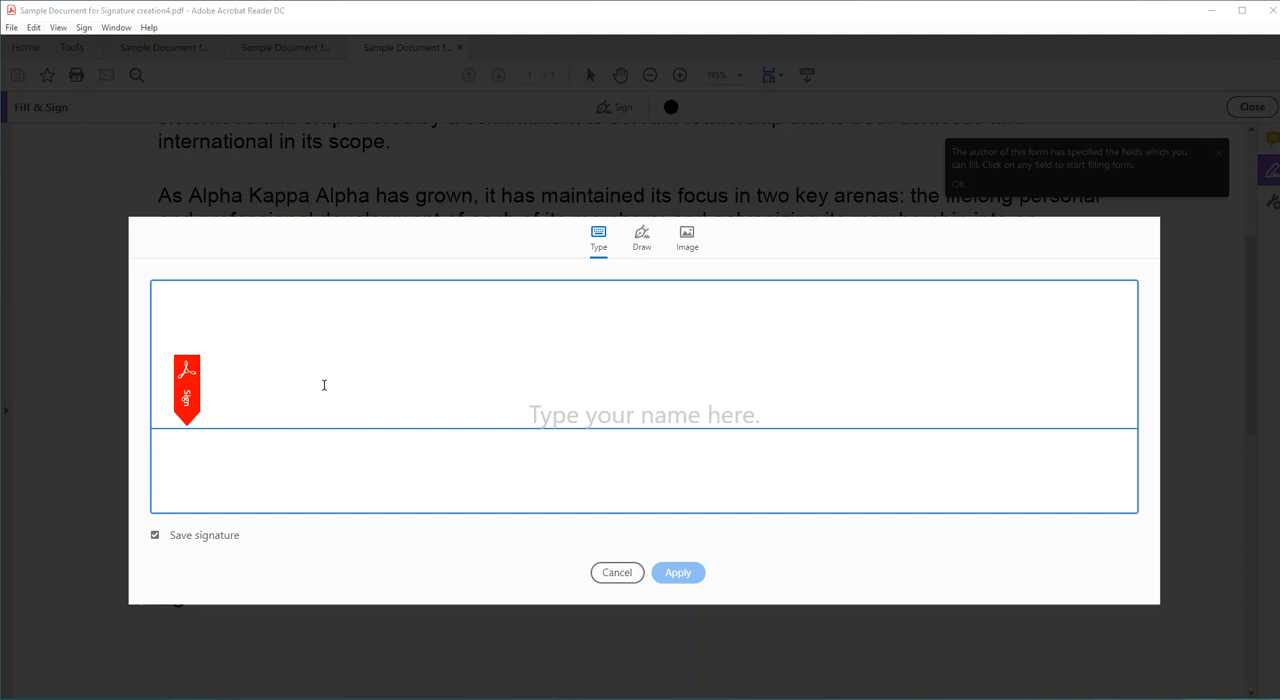
{"action": "type", "text": "Full"}
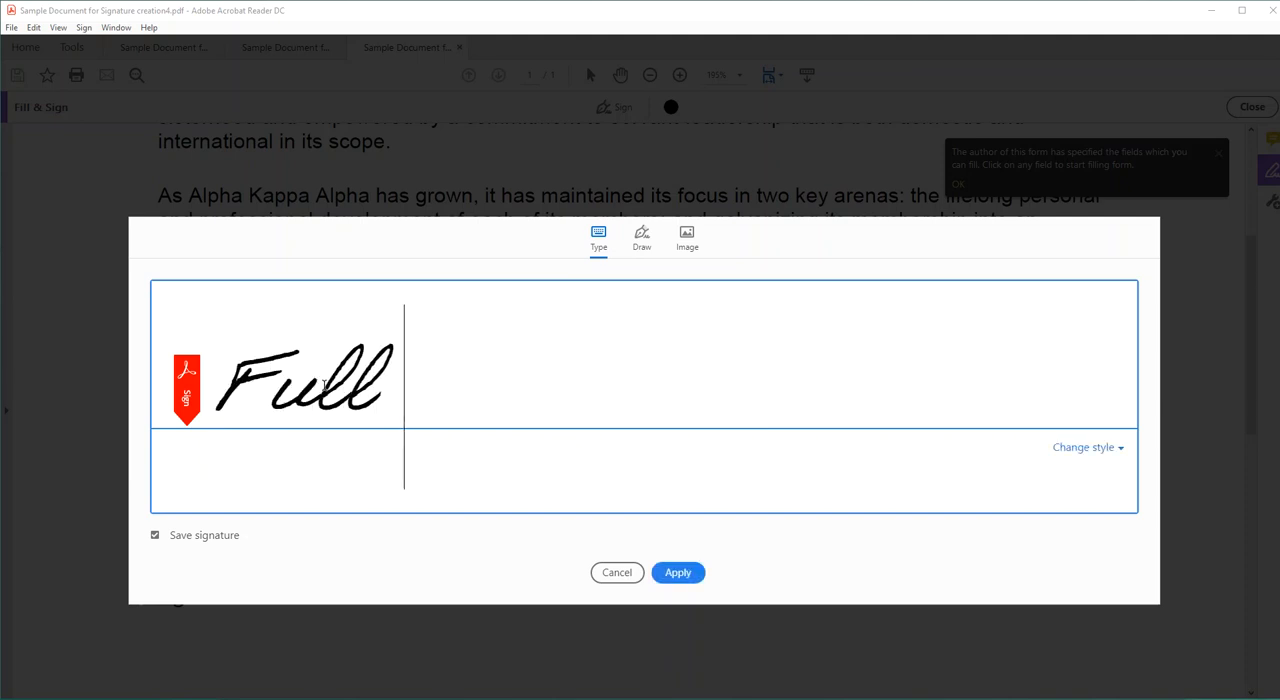
{"action": "type", "text": " Namehere"}
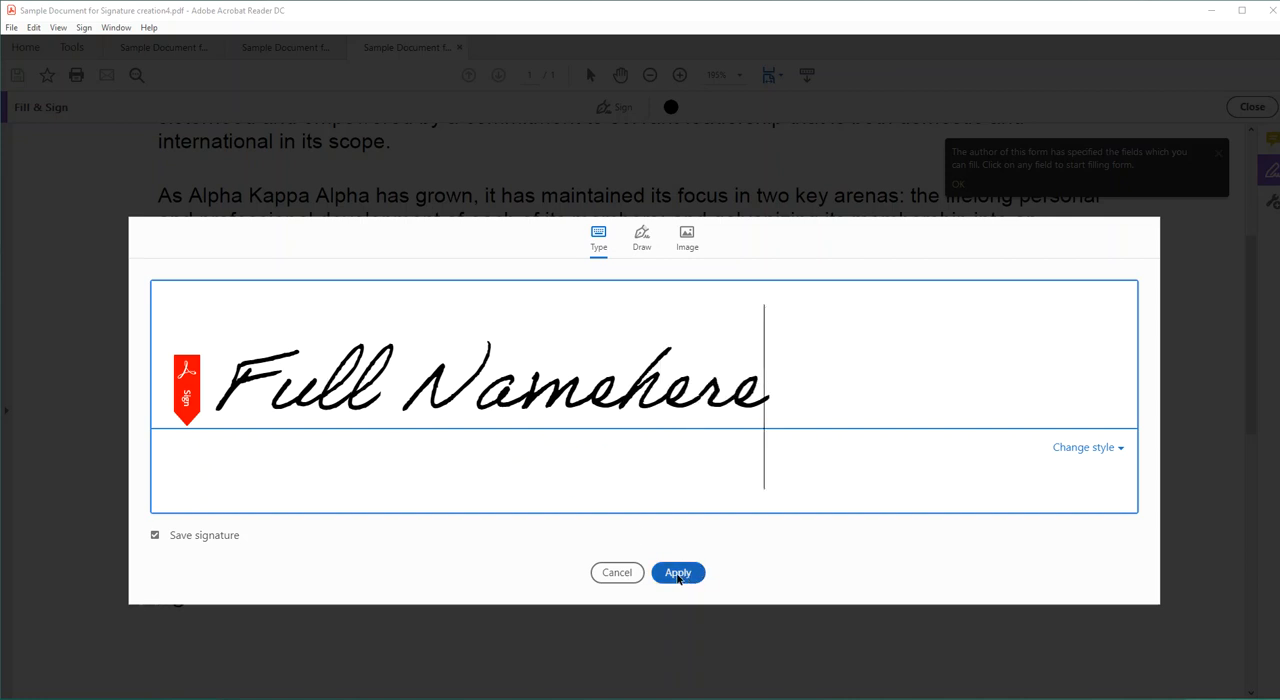
{"action": "left_click", "coordinate": [677, 574]}
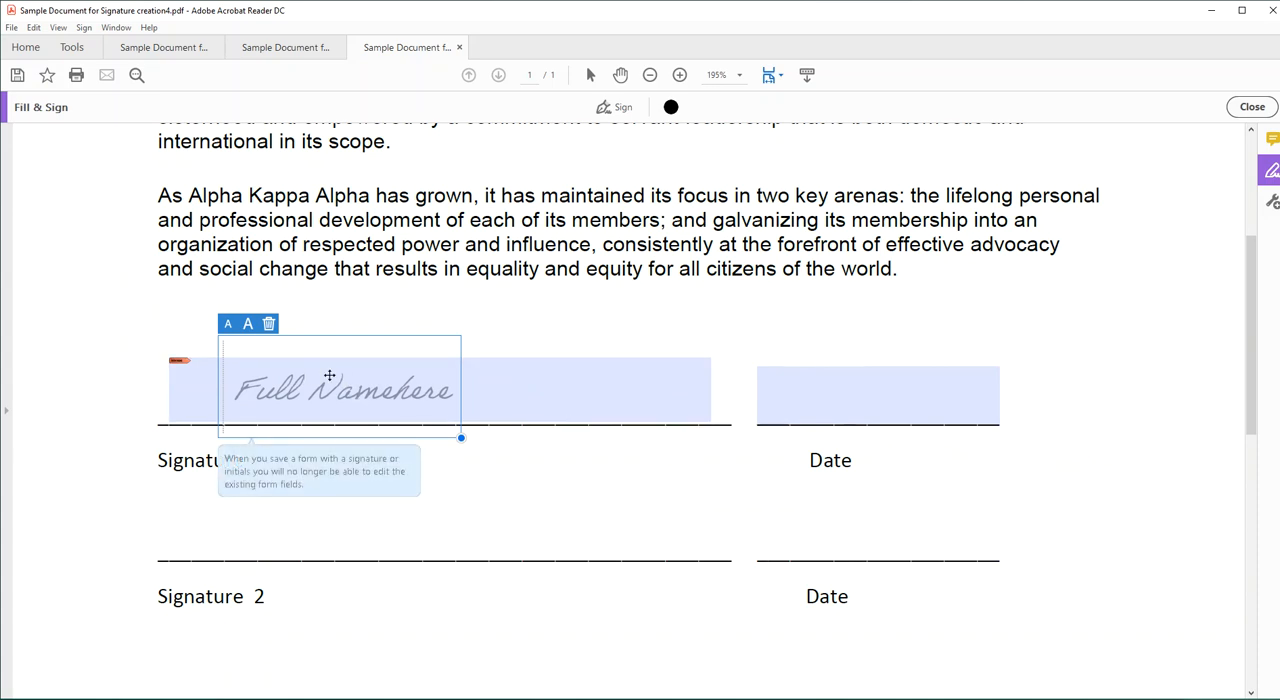
{"action": "left_click_drag", "start_coordinate": [337, 339], "coordinate": [355, 486]}
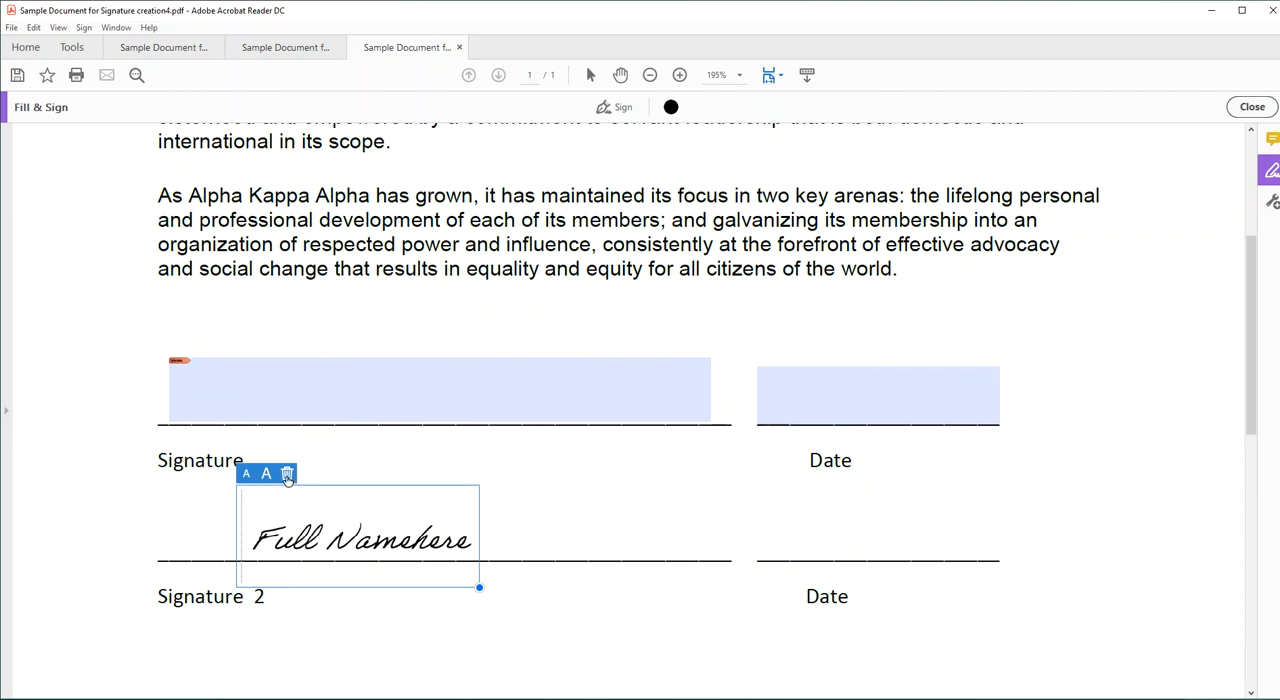
Delete the typed signature from the Signature 2 line and remove it from the saved signatures.
{"action": "left_click", "coordinate": [287, 474]}
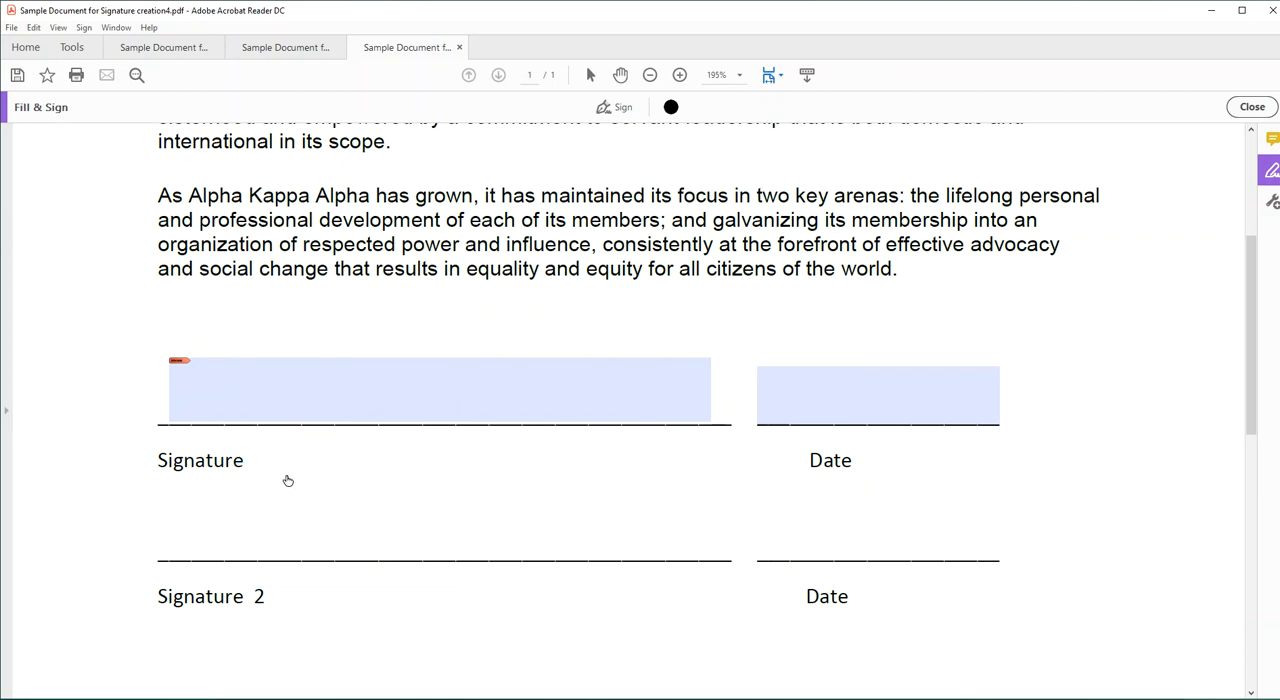
{"action": "left_click", "coordinate": [620, 110]}
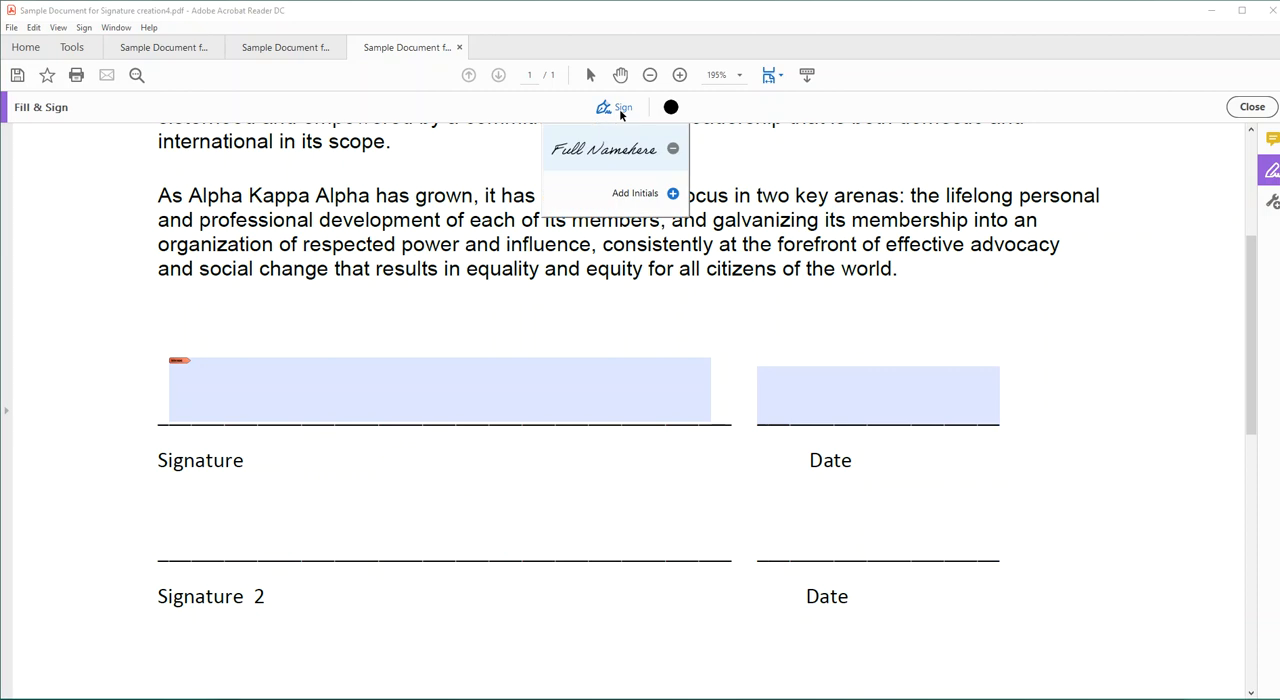
{"action": "left_click", "coordinate": [673, 151]}
Add a new Fill & Sign signature by drawing the signer's name freehand, keep Save signature enabled, and apply it.
{"action": "left_click", "coordinate": [674, 152]}
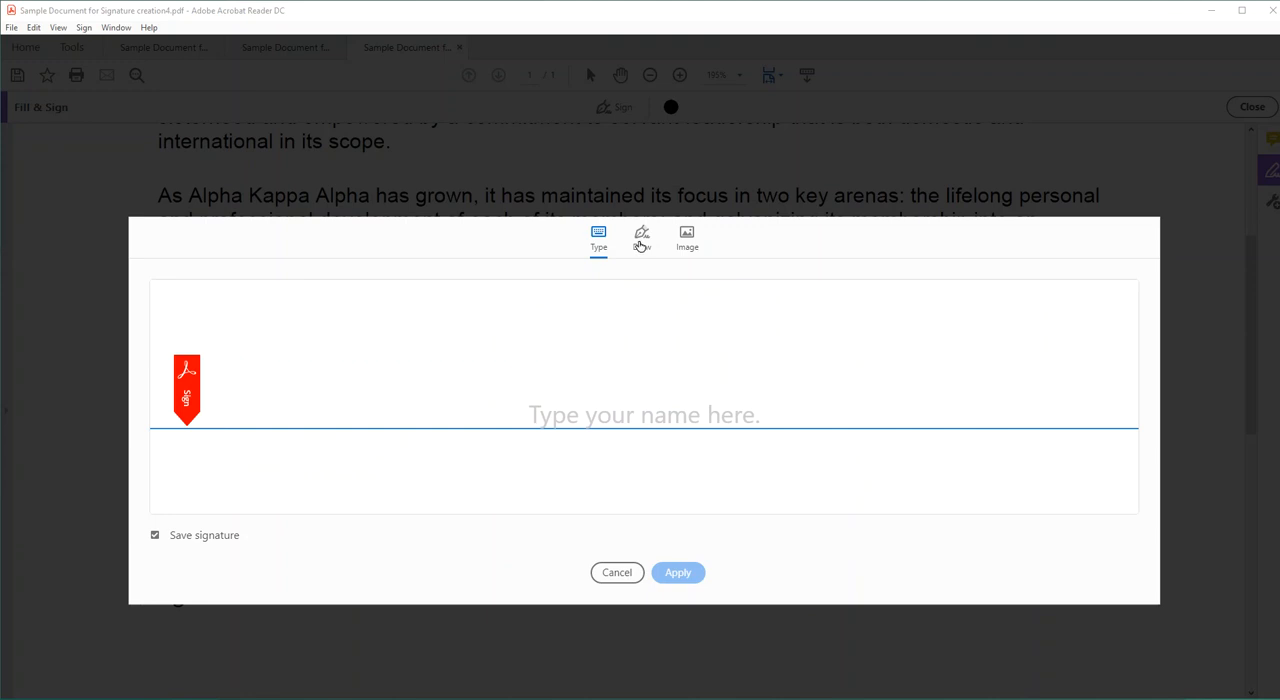
{"action": "left_click", "coordinate": [641, 244]}
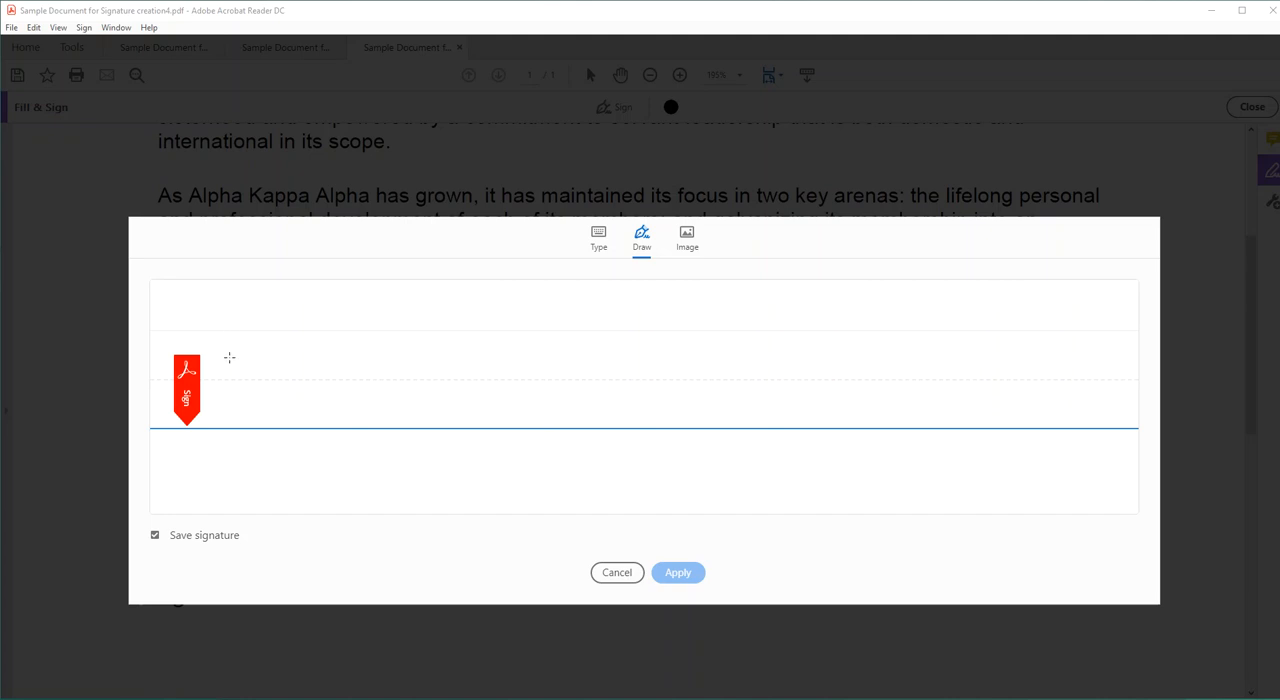
{"action": "mouse_move", "coordinate": [229, 316]}
{"action": "left_mouse_down"}
{"action": "mouse_move", "coordinate": [224, 408]}
{"action": "mouse_move", "coordinate": [298, 376]}
{"action": "mouse_move", "coordinate": [258, 300]}
{"action": "mouse_move", "coordinate": [210, 337]}
{"action": "left_mouse_up"}
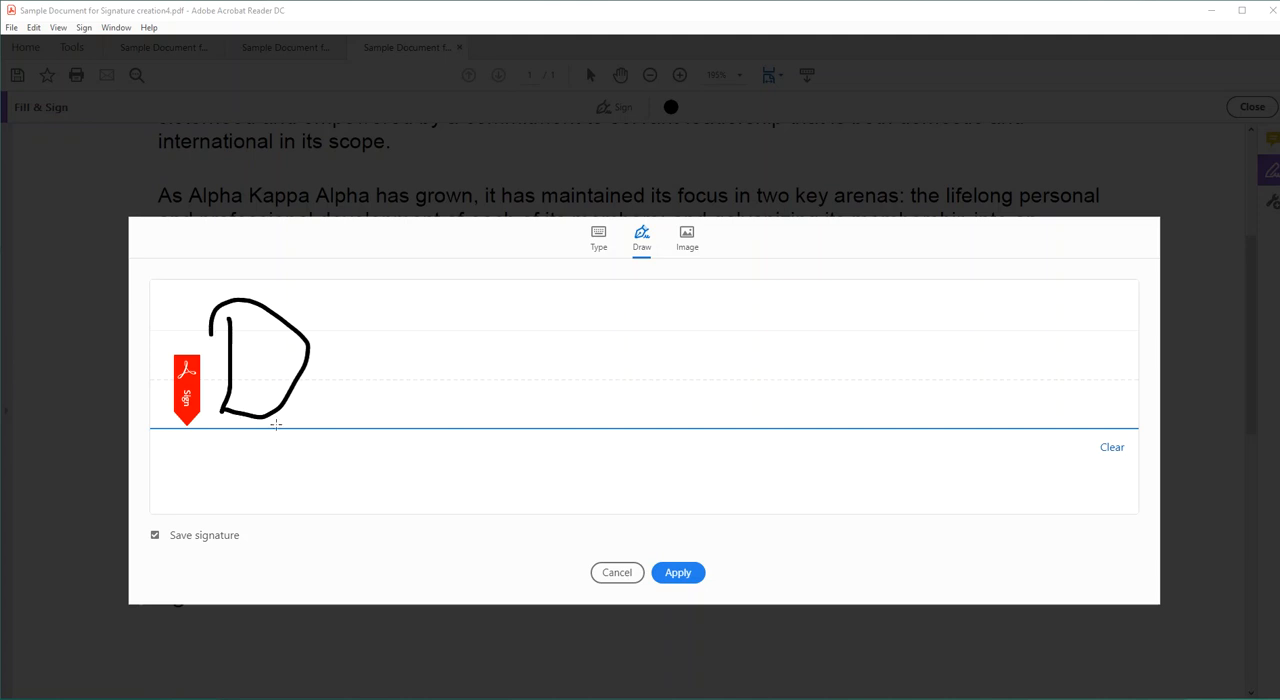
{"action": "mouse_move", "coordinate": [289, 420]}
{"action": "left_mouse_down"}
{"action": "mouse_move", "coordinate": [305, 390]}
{"action": "mouse_move", "coordinate": [310, 410]}
{"action": "mouse_move", "coordinate": [340, 397]}
{"action": "mouse_move", "coordinate": [362, 410]}
{"action": "mouse_move", "coordinate": [350, 412]}
{"action": "mouse_move", "coordinate": [371, 397]}
{"action": "mouse_move", "coordinate": [393, 410]}
{"action": "left_mouse_up"}
{"action": "left_click", "coordinate": [329, 356]}
{"action": "mouse_move", "coordinate": [452, 313]}
{"action": "left_mouse_down"}
{"action": "mouse_move", "coordinate": [424, 416]}
{"action": "mouse_move", "coordinate": [523, 357]}
{"action": "mouse_move", "coordinate": [378, 338]}
{"action": "left_mouse_up"}
{"action": "mouse_move", "coordinate": [508, 414]}
{"action": "left_mouse_down"}
{"action": "mouse_move", "coordinate": [524, 386]}
{"action": "mouse_move", "coordinate": [638, 402]}
{"action": "mouse_move", "coordinate": [650, 456]}
{"action": "mouse_move", "coordinate": [694, 379]}
{"action": "left_mouse_up"}
{"action": "mouse_move", "coordinate": [744, 323]}
{"action": "left_mouse_down"}
{"action": "mouse_move", "coordinate": [732, 406]}
{"action": "mouse_move", "coordinate": [818, 381]}
{"action": "mouse_move", "coordinate": [866, 412]}
{"action": "mouse_move", "coordinate": [843, 412]}
{"action": "mouse_move", "coordinate": [960, 394]}
{"action": "left_mouse_up"}
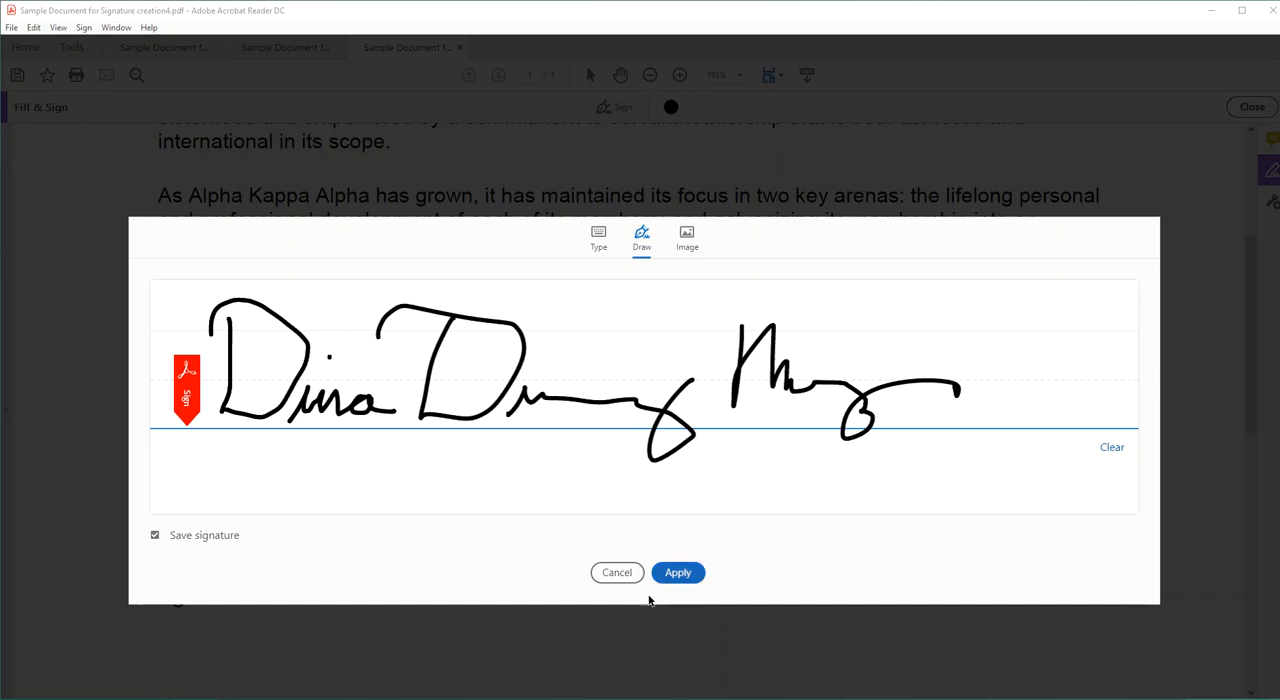
{"action": "left_click", "coordinate": [679, 580]}
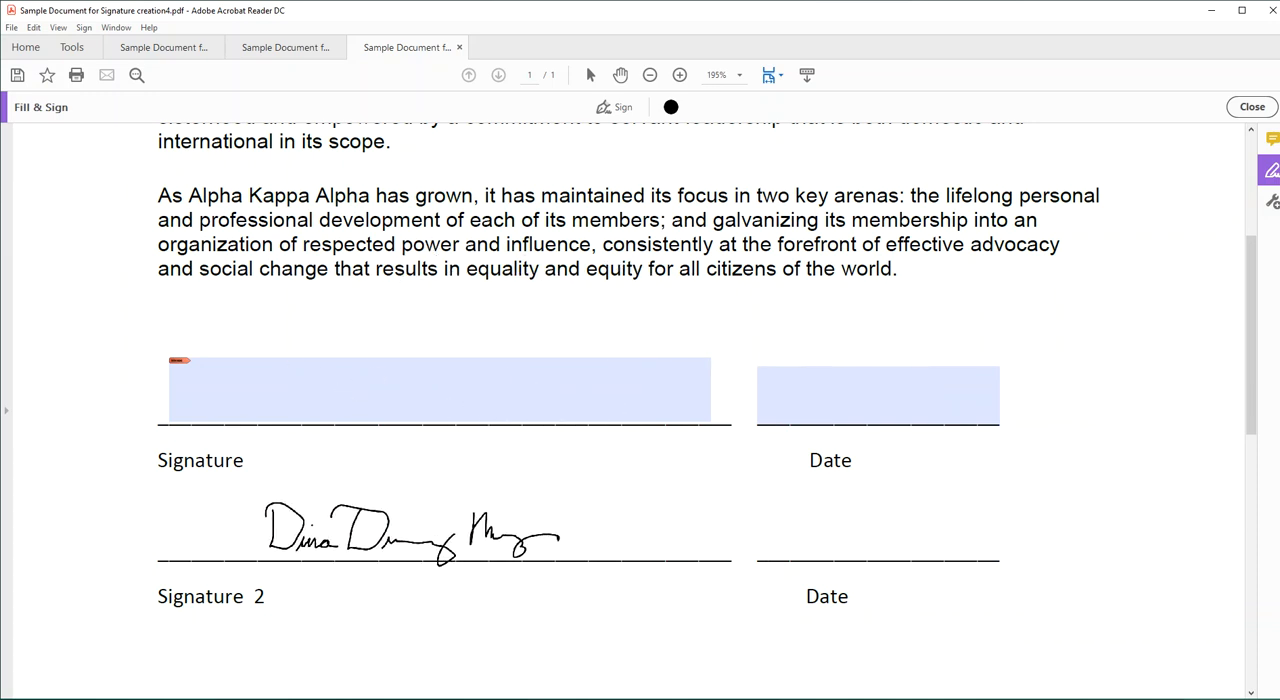
Place the drawn signature on the Signature 2 line, then delete it from the page.
{"action": "left_click", "coordinate": [498, 555]}
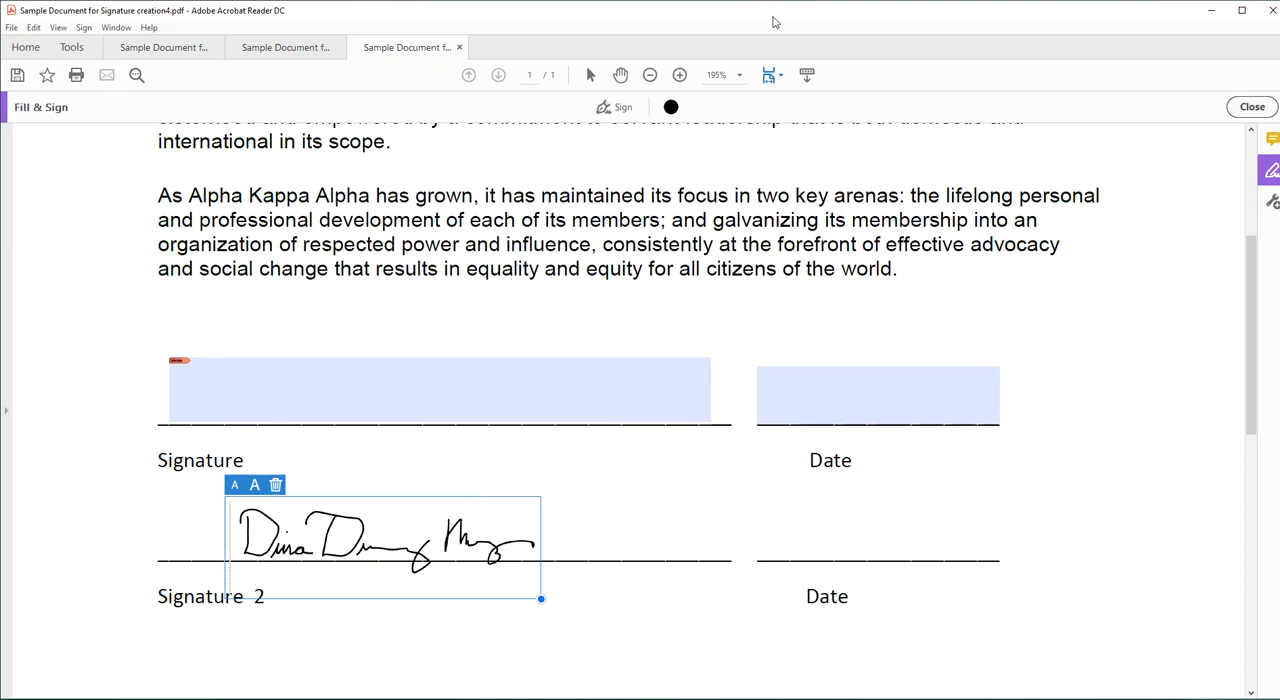
{"action": "left_click", "coordinate": [276, 486]}
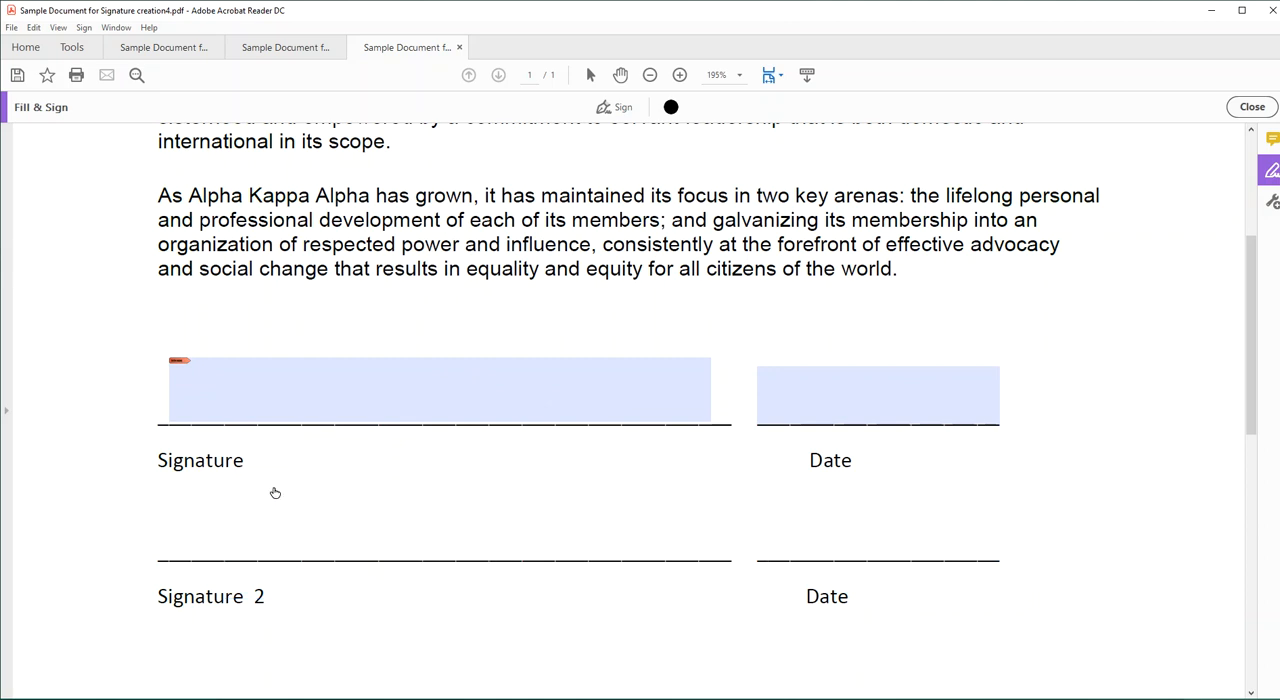